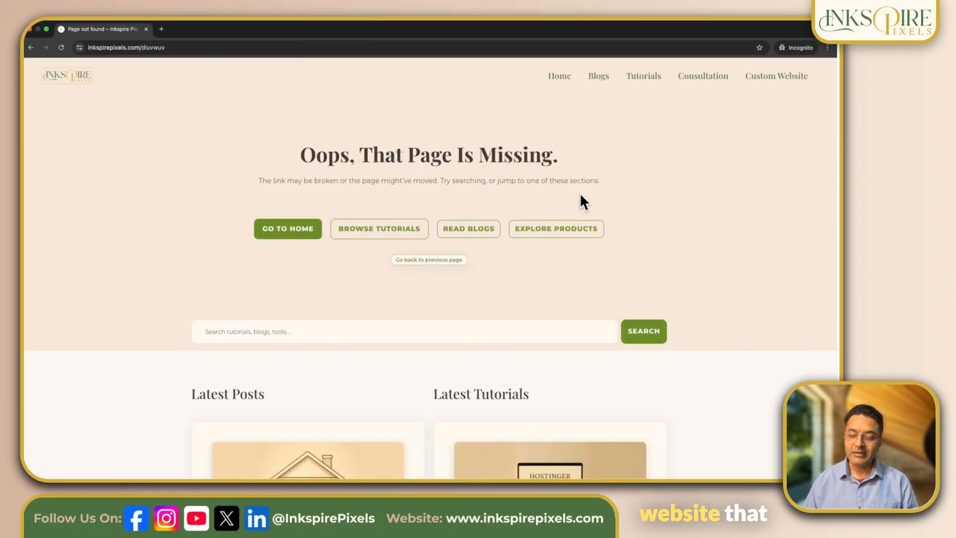
# Step: Search the site from the missing-page template for "why every business"
pyautogui.click(287, 331)
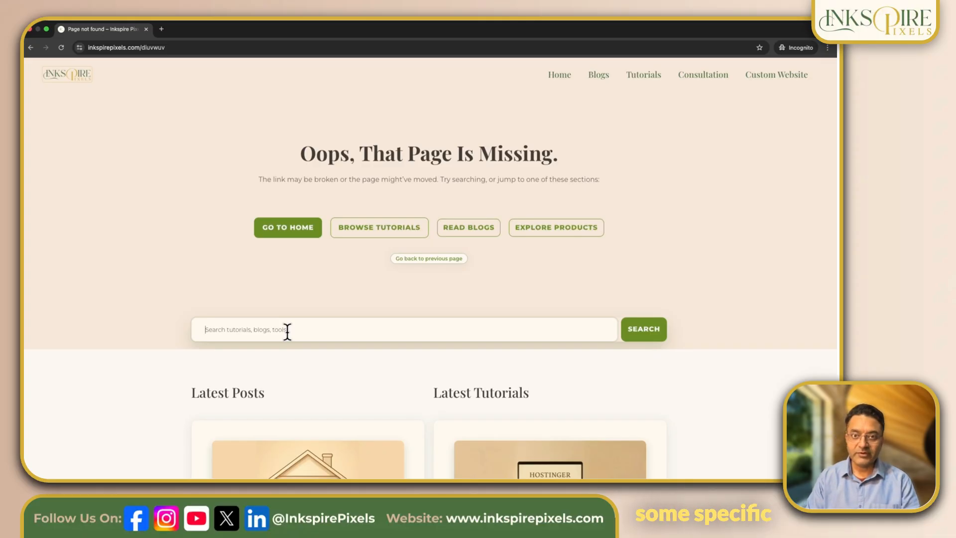
pyautogui.write('why eve')
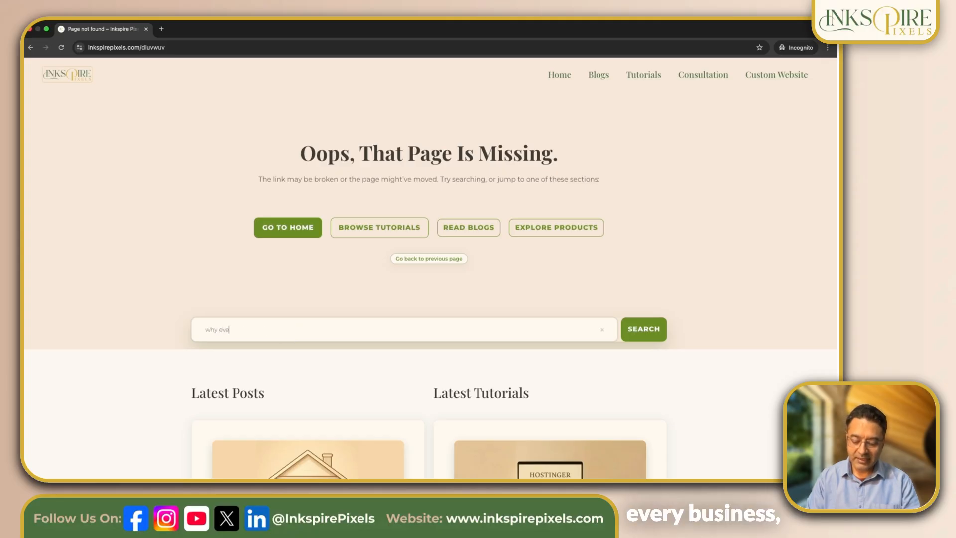
pyautogui.write('ry business')
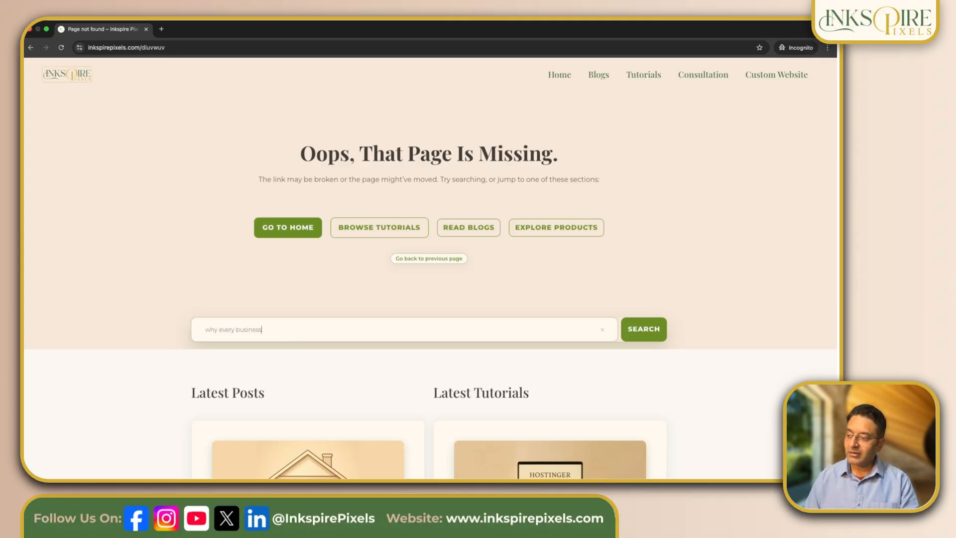
pyautogui.click(644, 336)
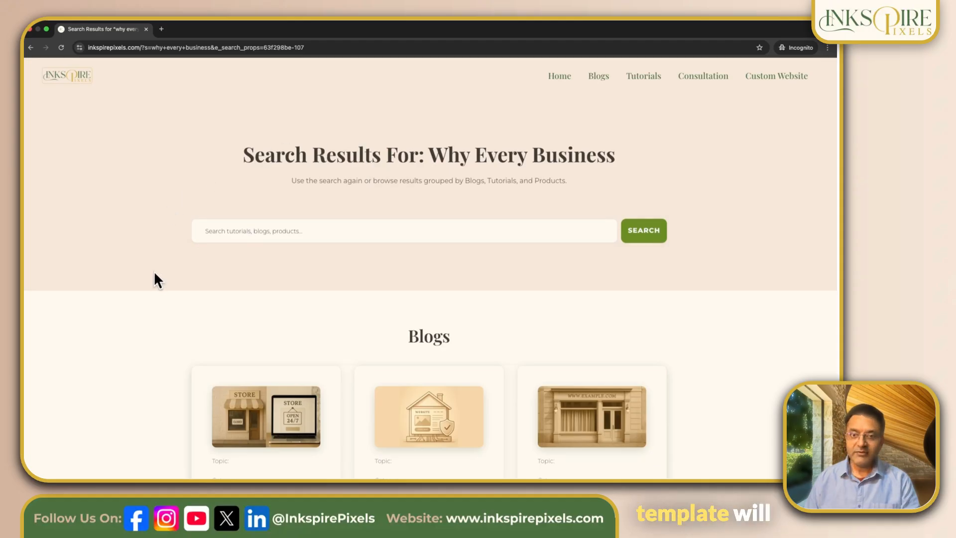
# Step: Examine the Blogs section of the search results page and its matching post cards
pyautogui.scroll(-1, 155, 276)
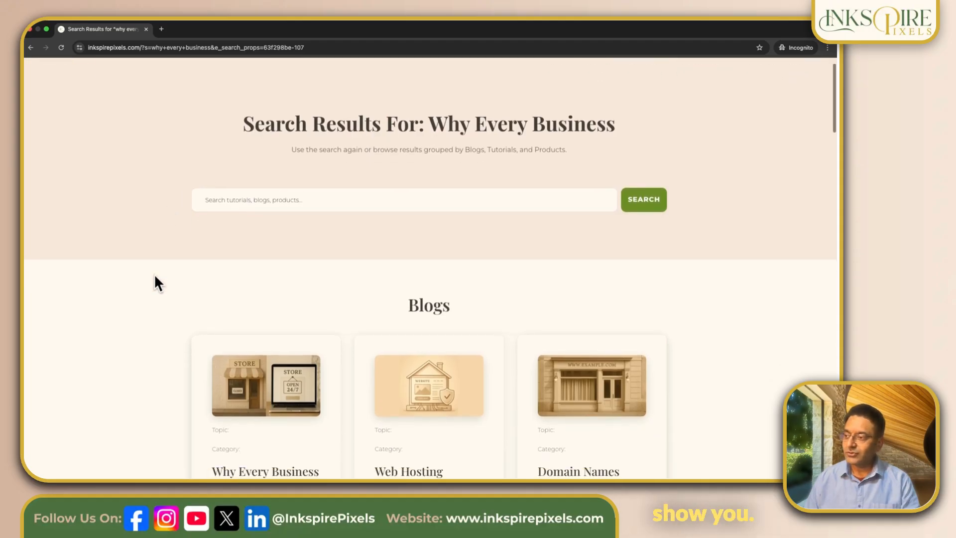
pyautogui.scroll(-3, 154, 276)
pyautogui.scroll(-2, 148, 254)
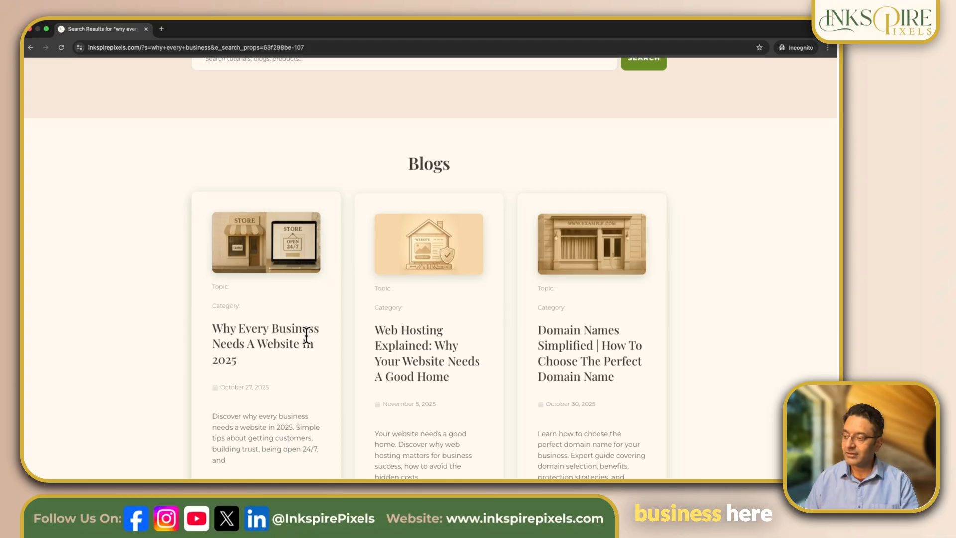
pyautogui.scroll(-1, 407, 355)
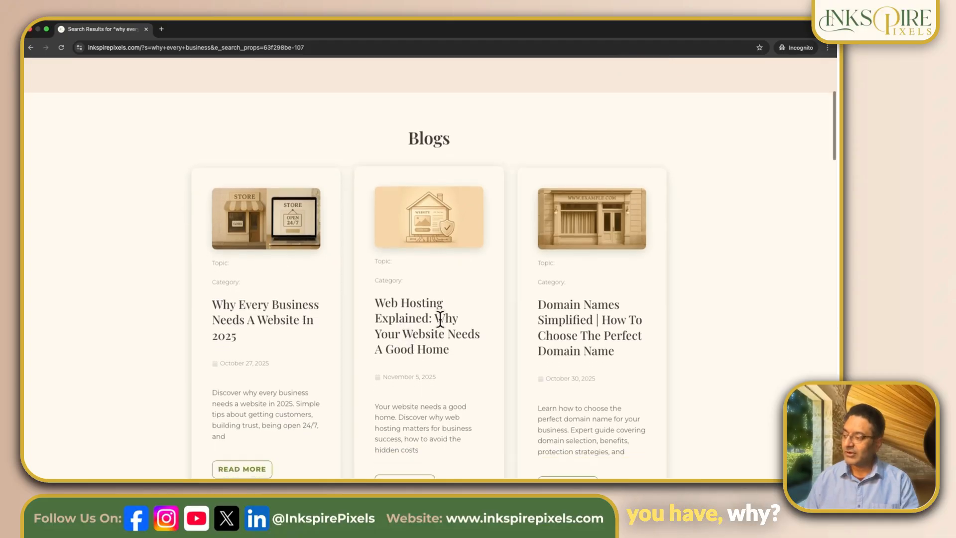
pyautogui.scroll(-1, 455, 332)
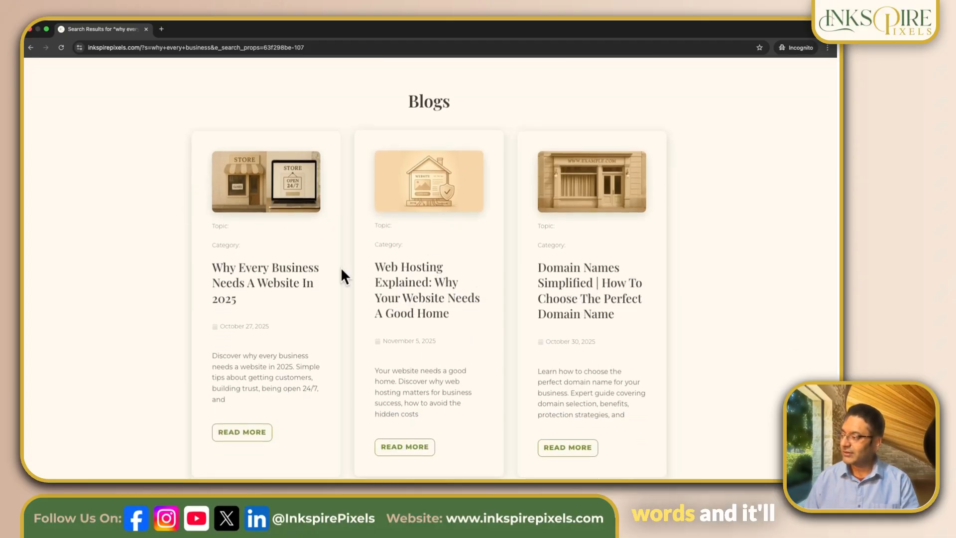
pyautogui.scroll(-1, 340, 269)
pyautogui.scroll(-5, 282, 299)
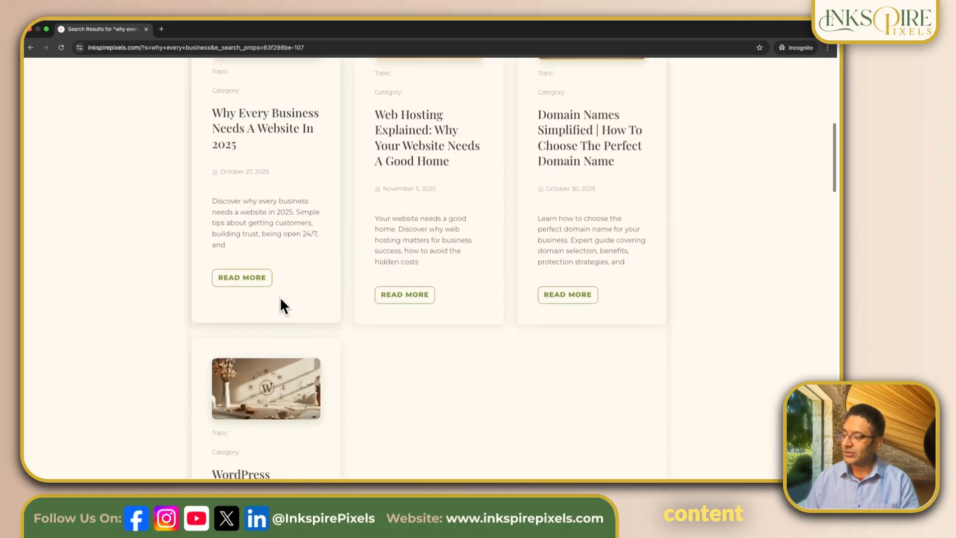
pyautogui.scroll(10, 281, 301)
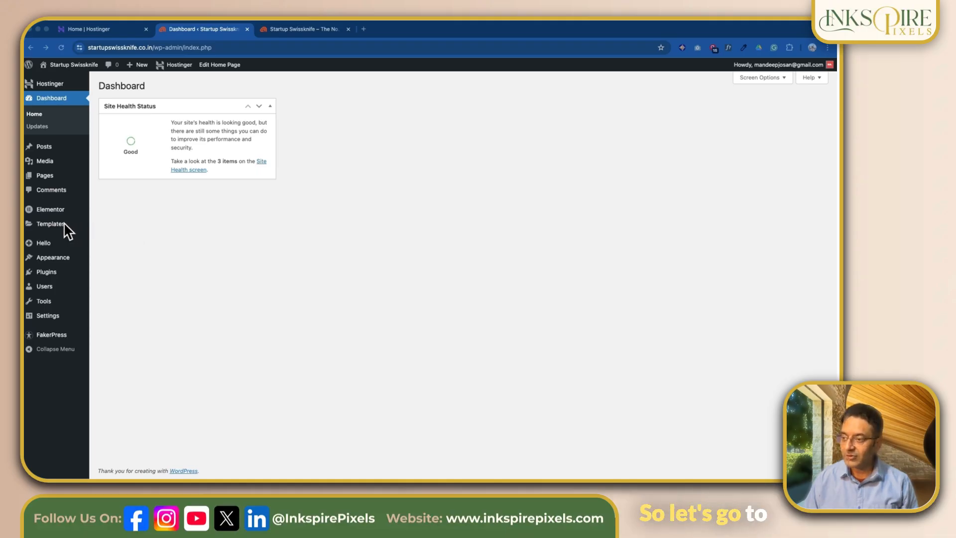
# Step: In the WordPress dashboard, find the Main Header template among the Theme Builder headers and open it for editing with Elementor
pyautogui.moveTo(52, 226)
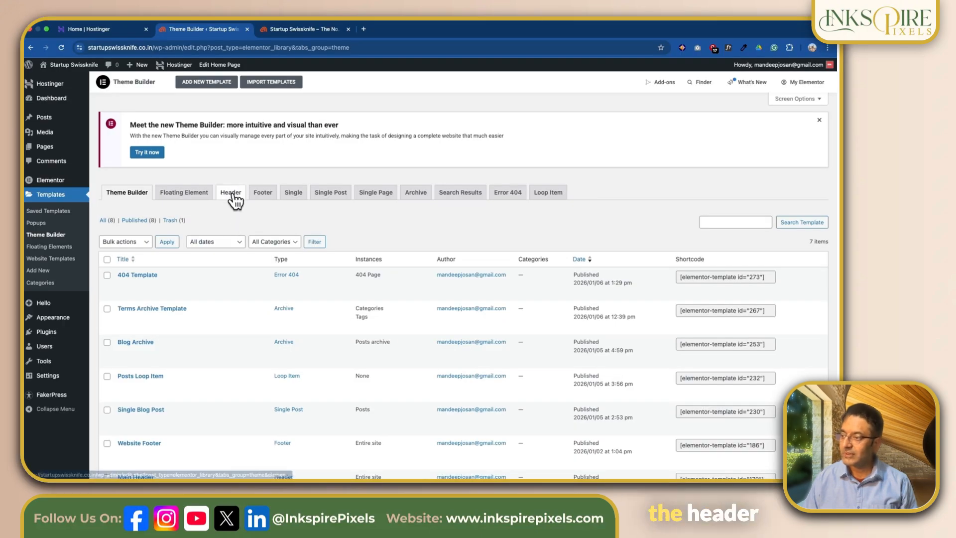
pyautogui.click(230, 193)
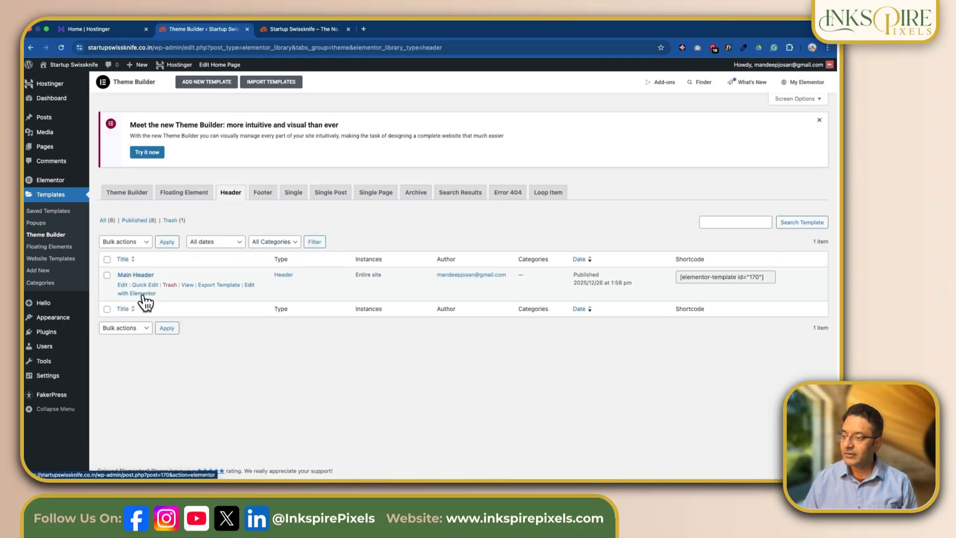
pyautogui.click(142, 294)
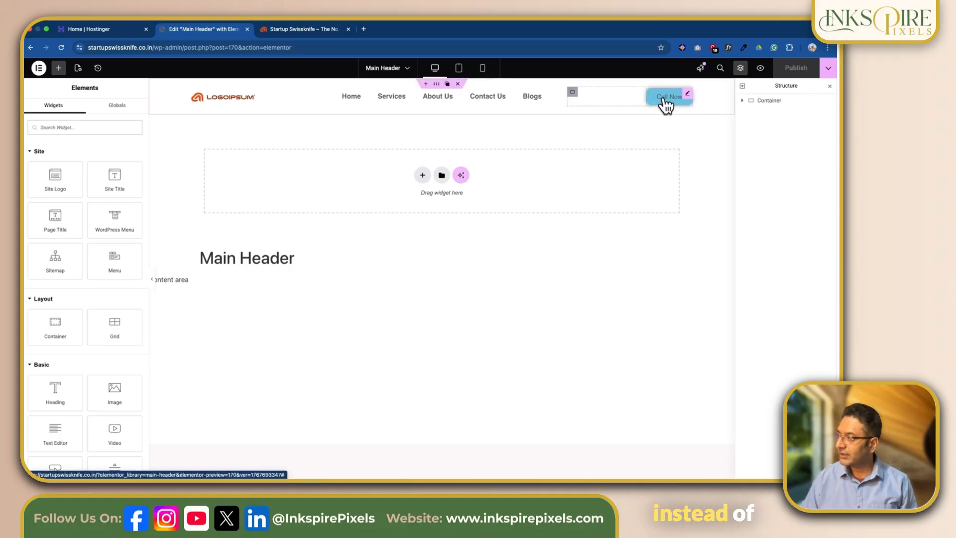
# Step: Find the Search widget and add it to the header's third inner container, the one holding the Call Now button
pyautogui.click(741, 101)
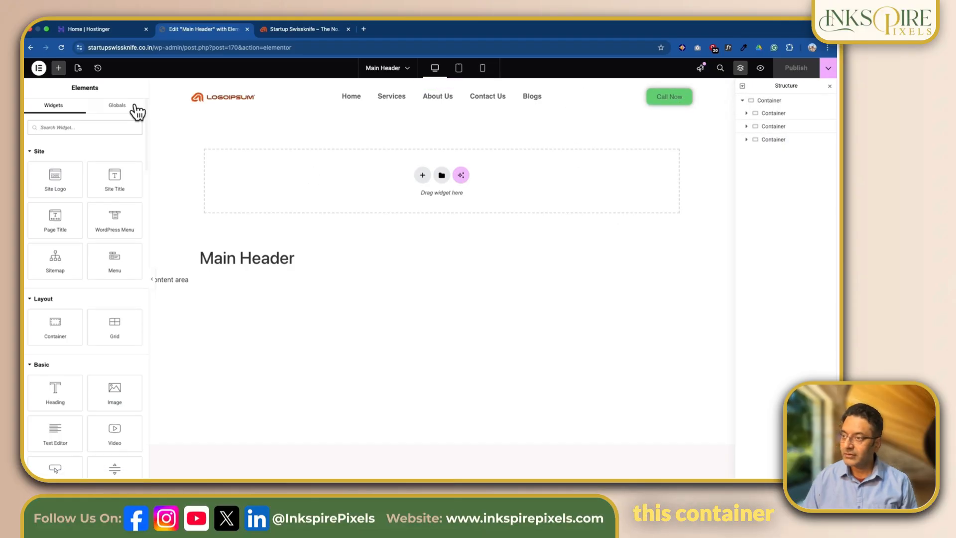
pyautogui.click(746, 139)
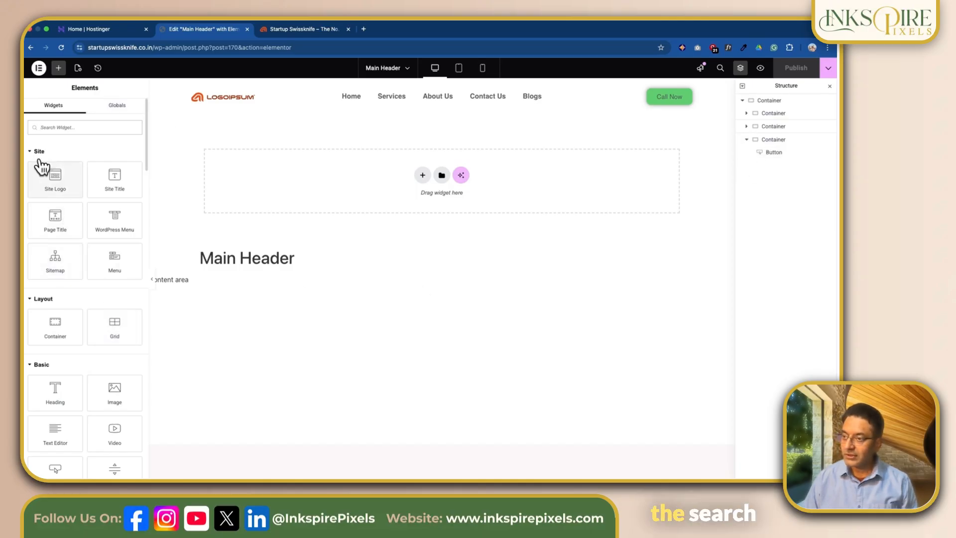
pyautogui.write('searc')
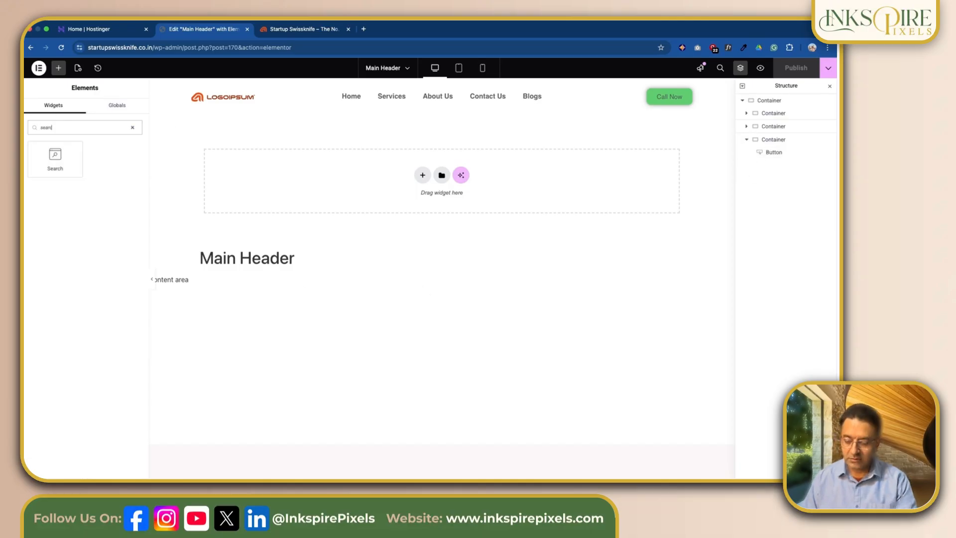
pyautogui.write('h')
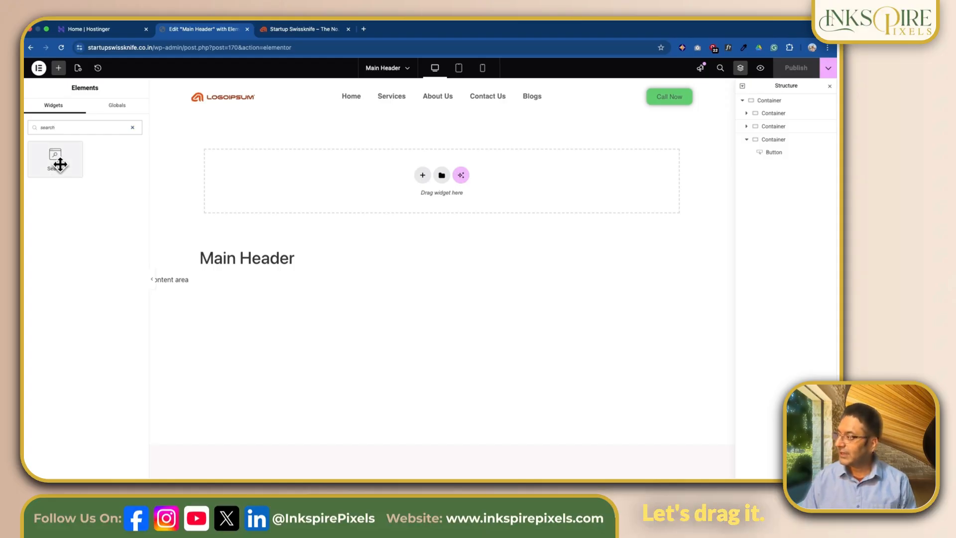
pyautogui.moveTo(60, 164); pyautogui.dragTo(688, 94)
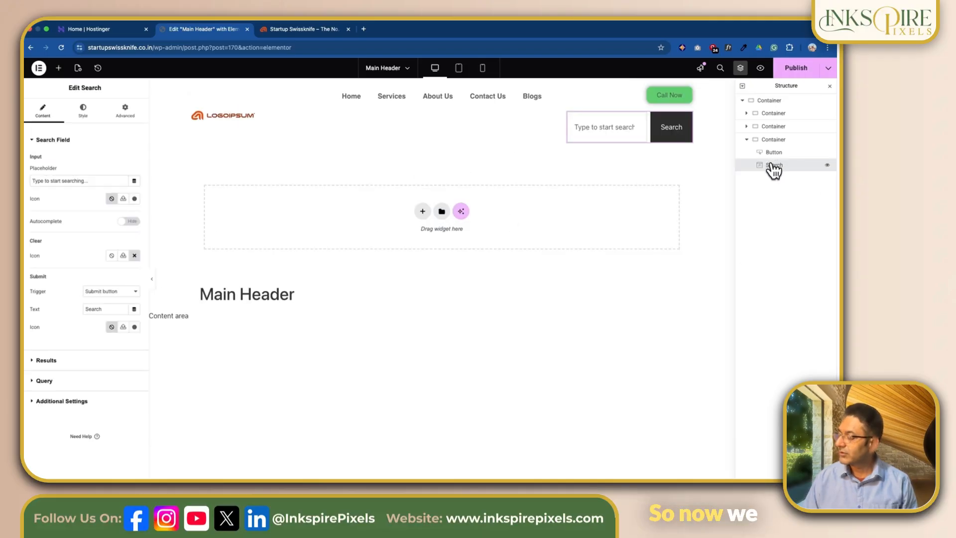
# Step: Move the Search widget above the Call Now button in its container and delete the button
pyautogui.moveTo(772, 167); pyautogui.dragTo(772, 147)
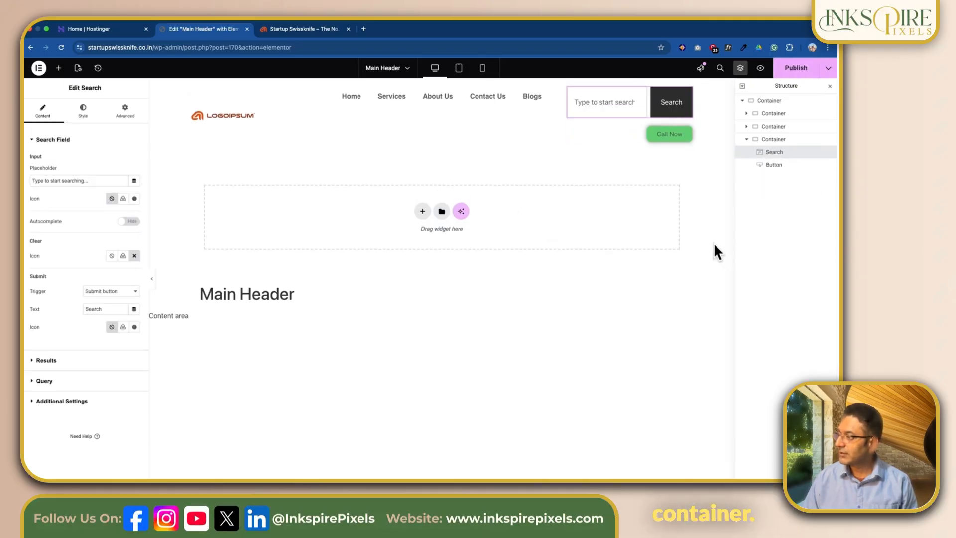
pyautogui.rightClick(781, 168)
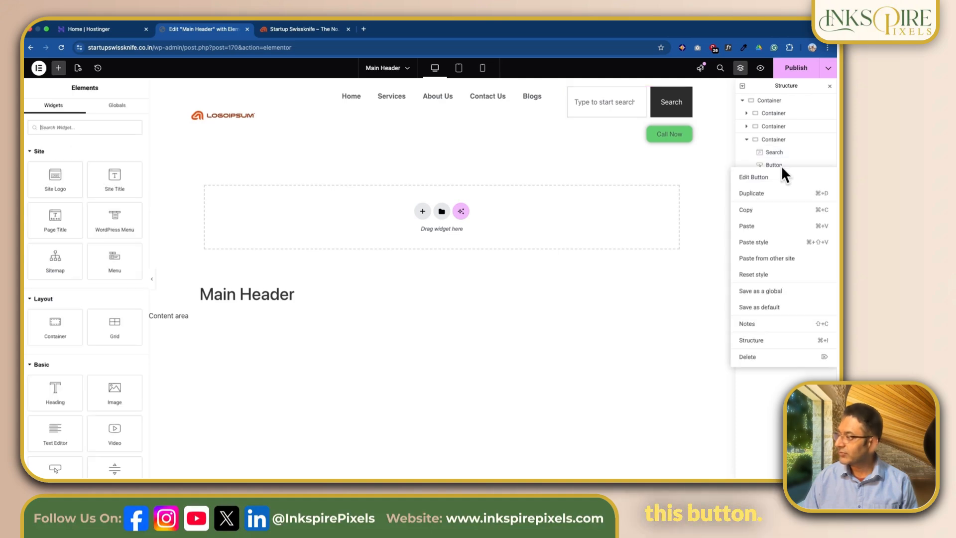
pyautogui.click(754, 358)
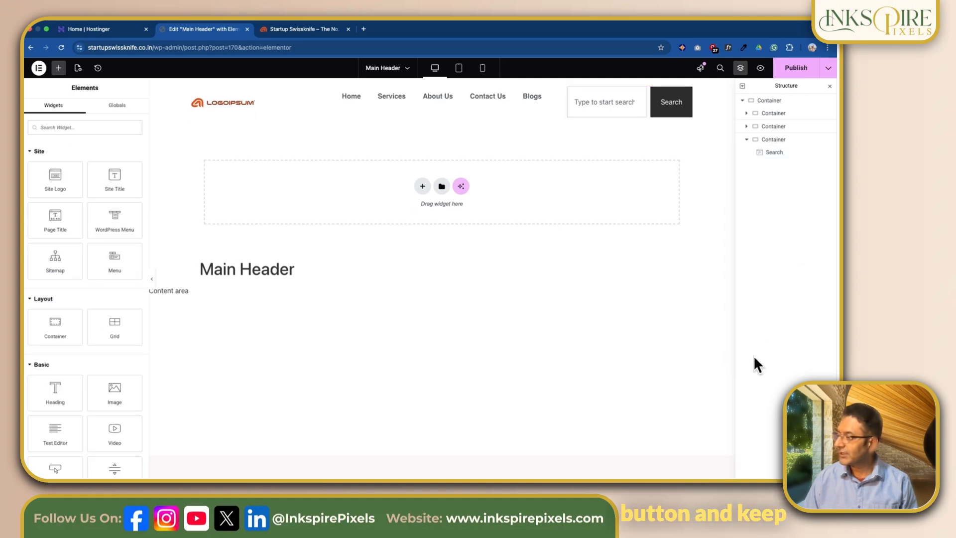
# Step: Set the Search widget's placeholder to "Search for blogs..." and turn on Autocomplete
pyautogui.moveTo(691, 100)
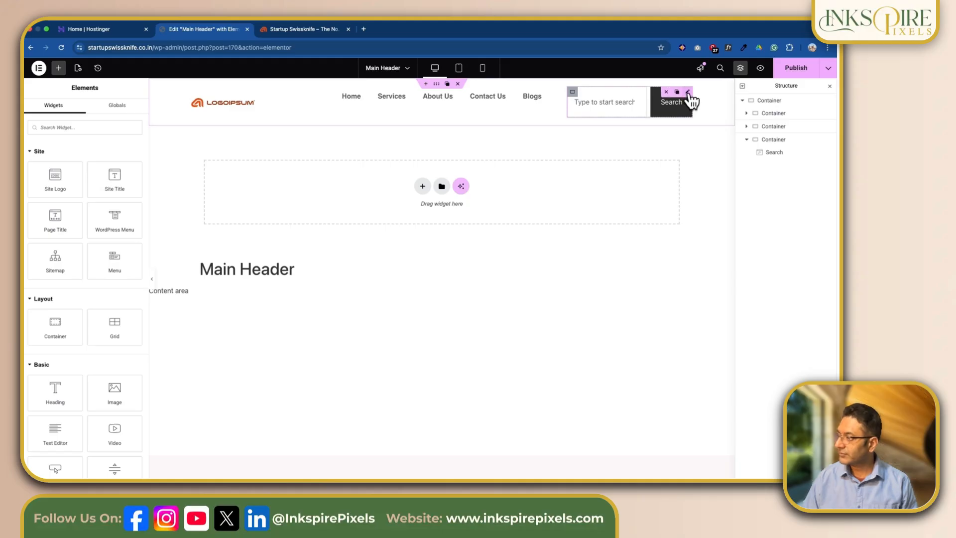
pyautogui.click(687, 93)
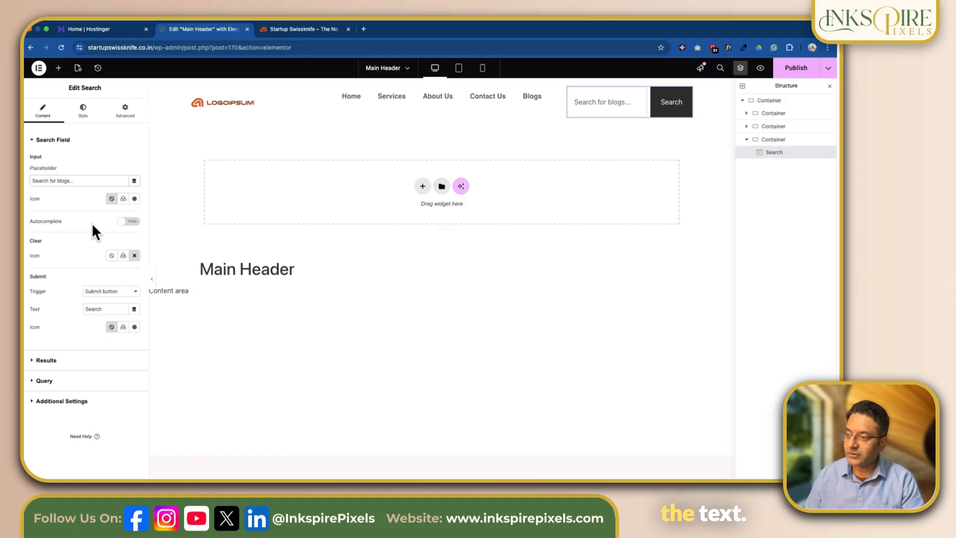
pyautogui.click(126, 221)
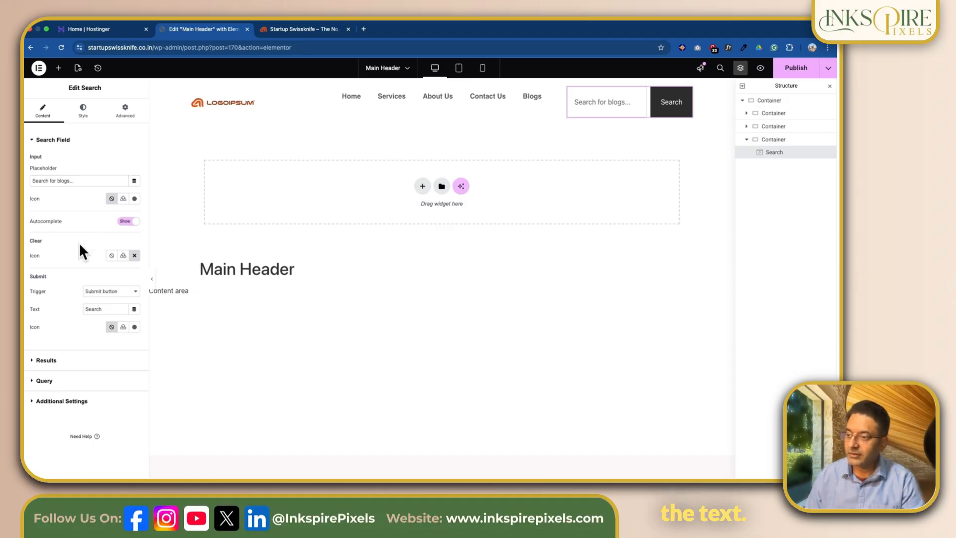
pyautogui.click(123, 257)
pyautogui.click(69, 100)
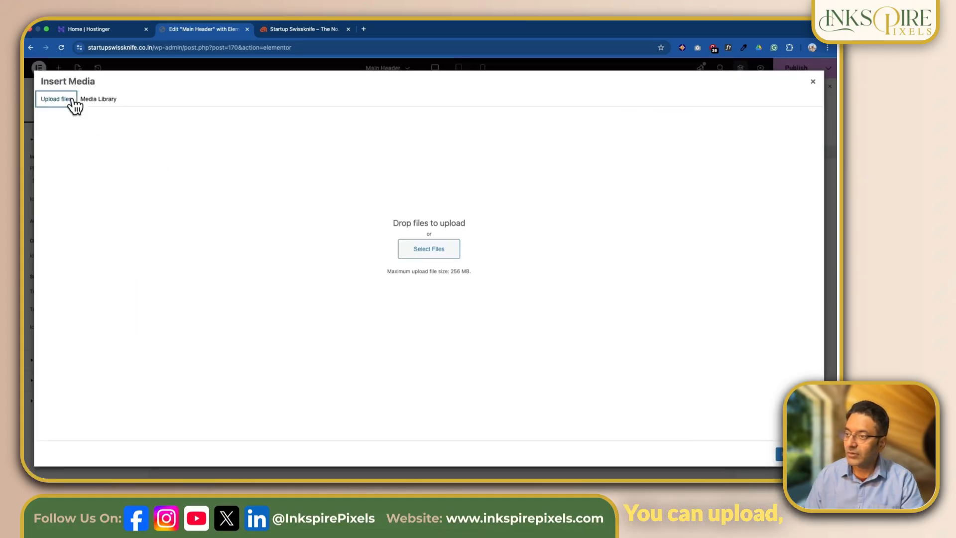
pyautogui.click(96, 100)
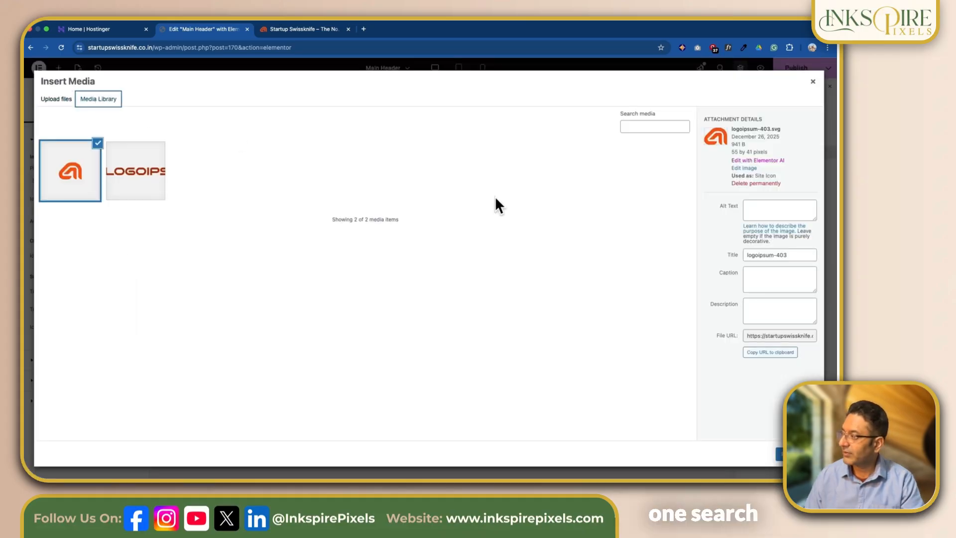
pyautogui.click(811, 80)
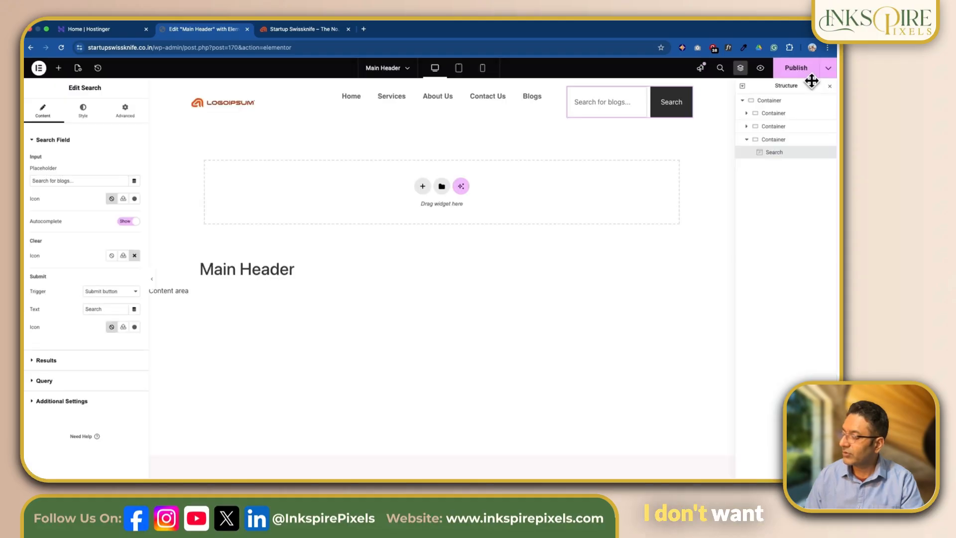
# Step: Set the search field's clear icon to the magnifying-glass Search icon from the icon library
pyautogui.click(135, 255)
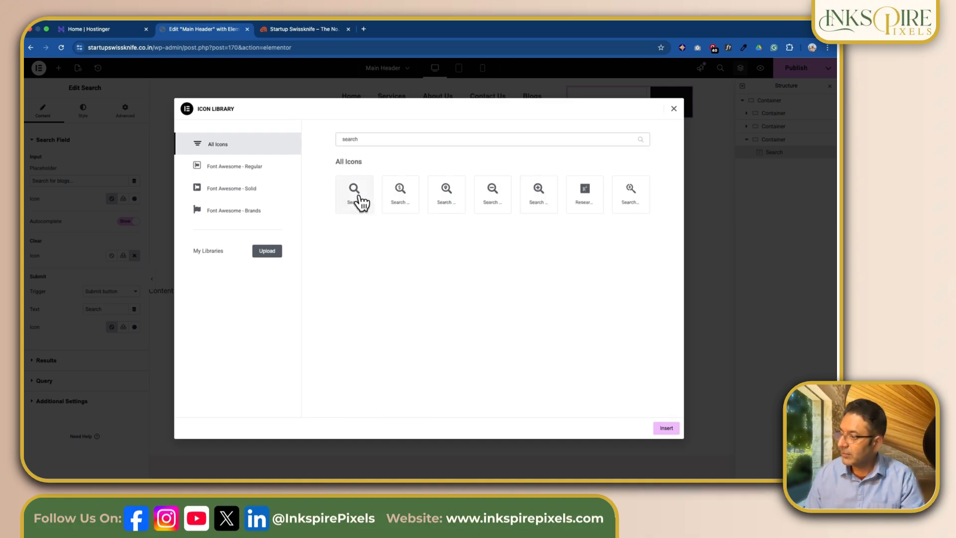
pyautogui.click(356, 201)
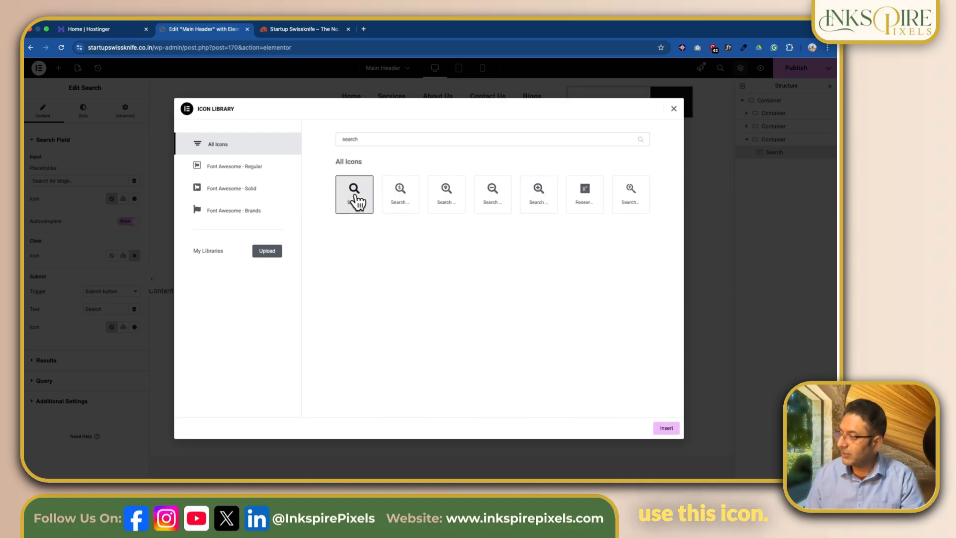
pyautogui.click(659, 427)
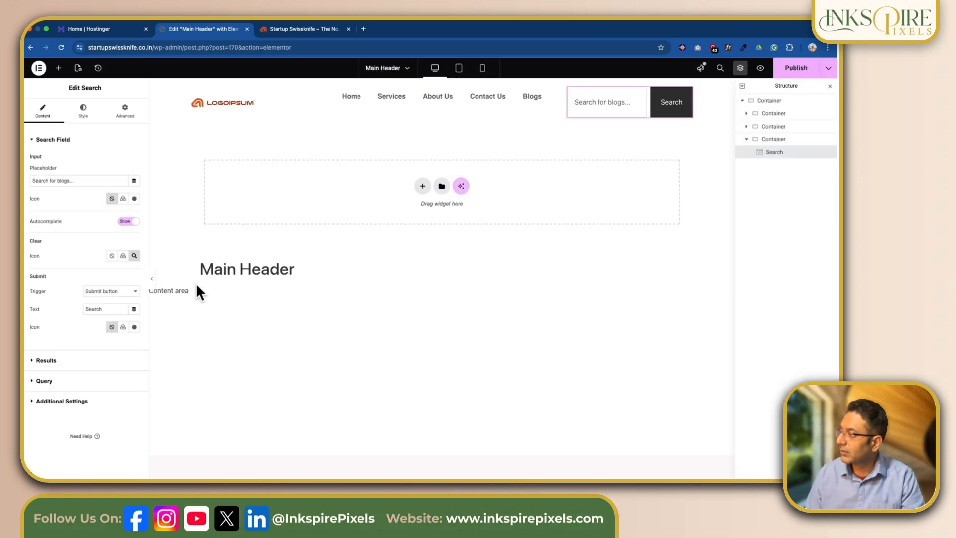
pyautogui.click(133, 259)
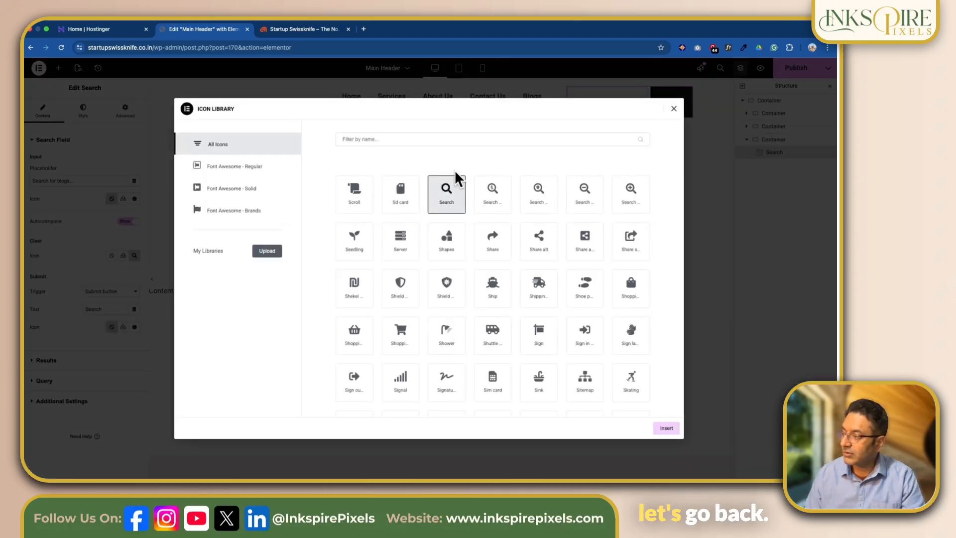
pyautogui.click(489, 134)
pyautogui.scroll(20, 536, 277)
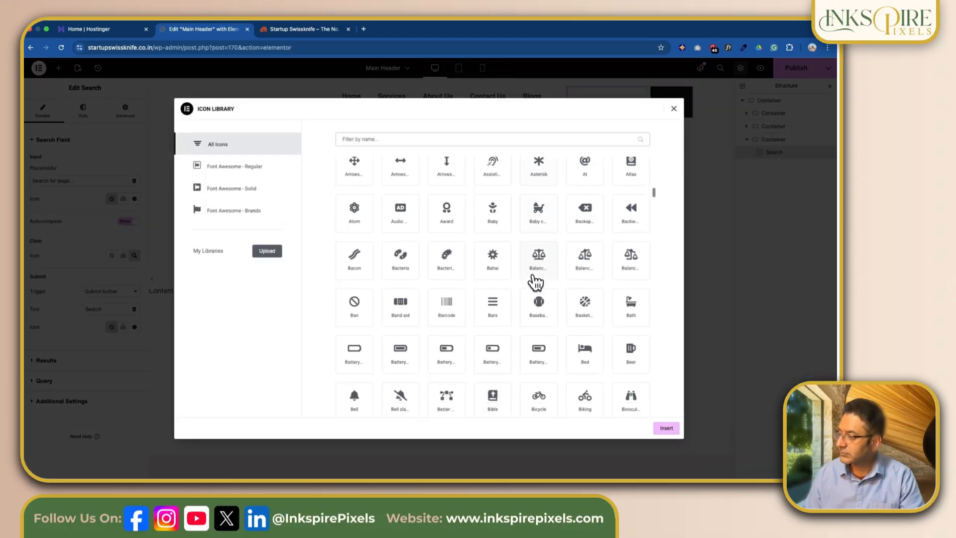
pyautogui.click(674, 109)
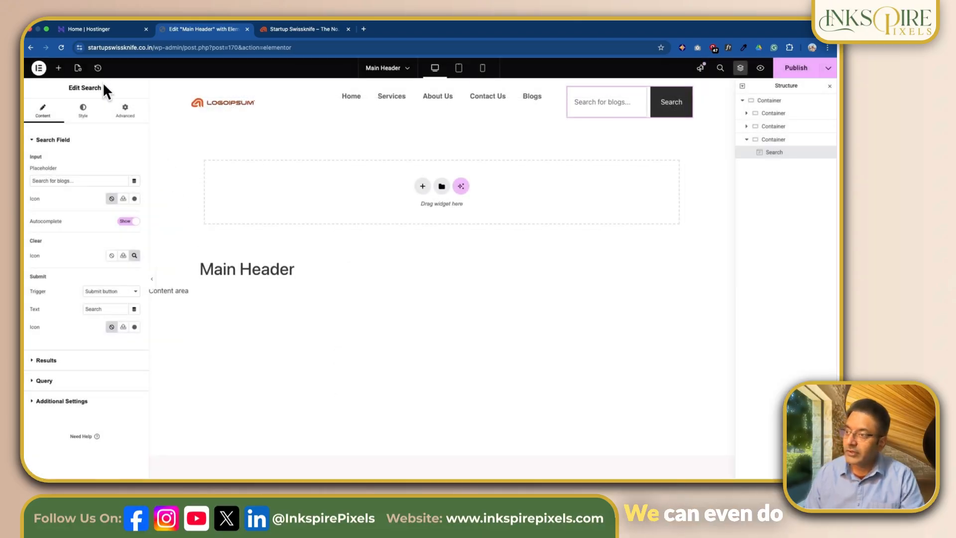
# Step: Undo the clear icon change through the edit history and reopen the Search widget's settings
pyautogui.click(97, 69)
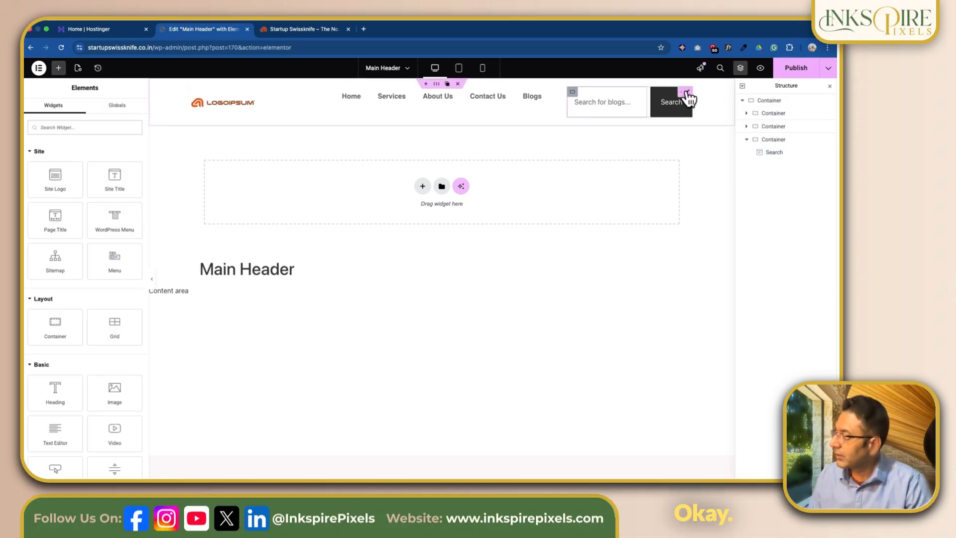
pyautogui.click(688, 98)
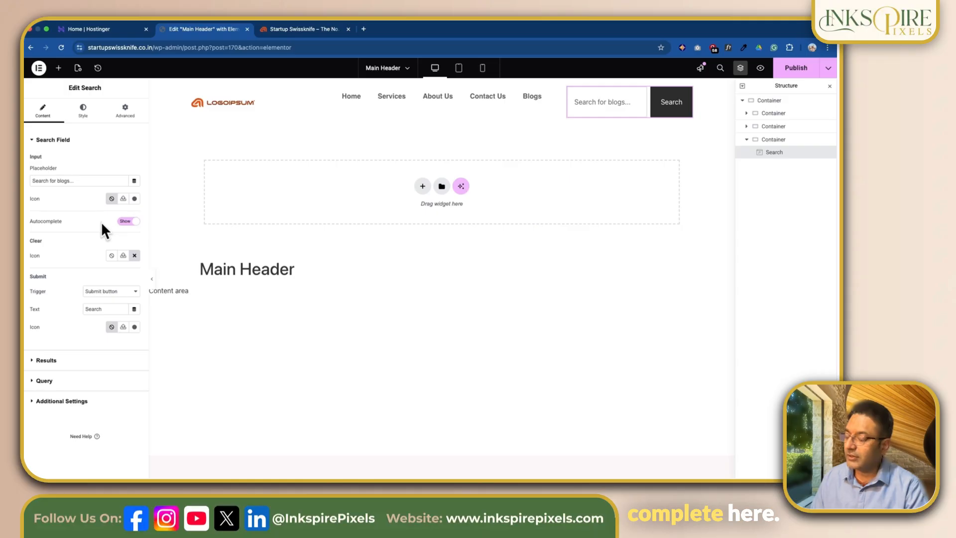
# Step: Set the search field's input icon to the magnifying-glass Search icon from the icon library
pyautogui.click(134, 199)
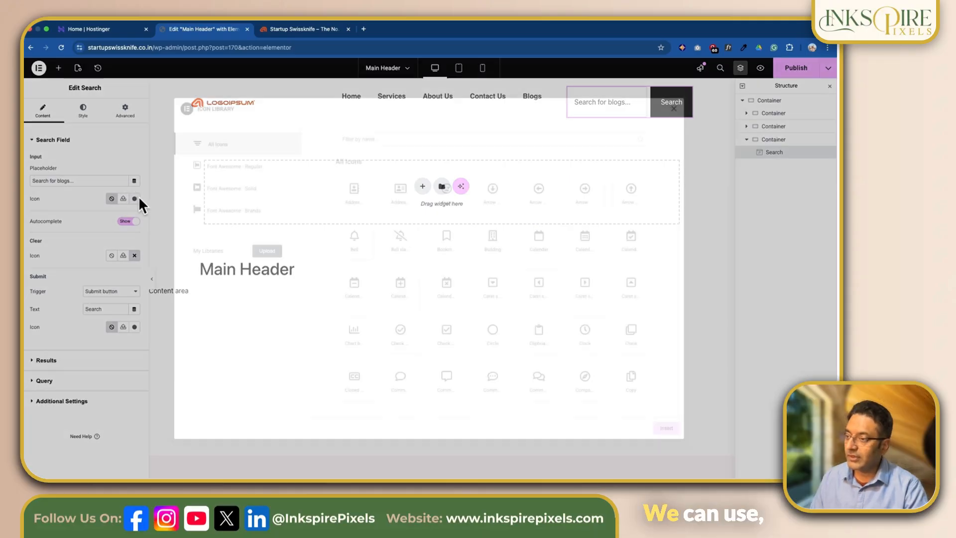
pyautogui.click(448, 142)
pyautogui.write('search')
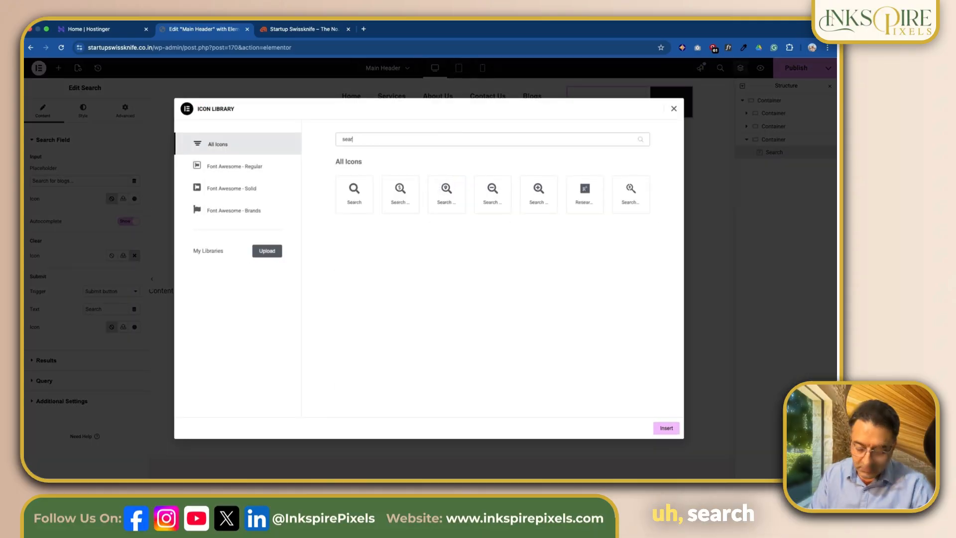
pyautogui.click(355, 204)
pyautogui.click(665, 427)
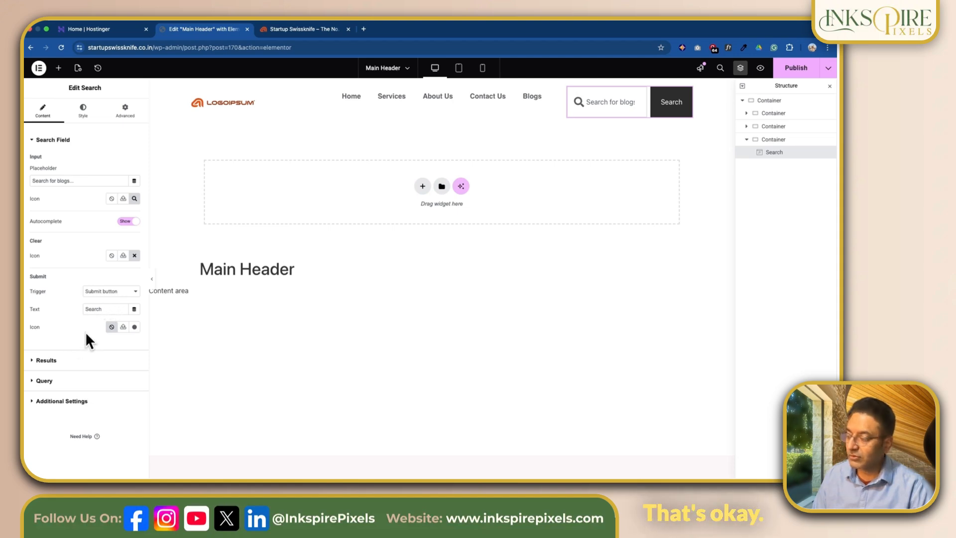
# Step: Set the Search widget's query source to Posts
pyautogui.click(33, 362)
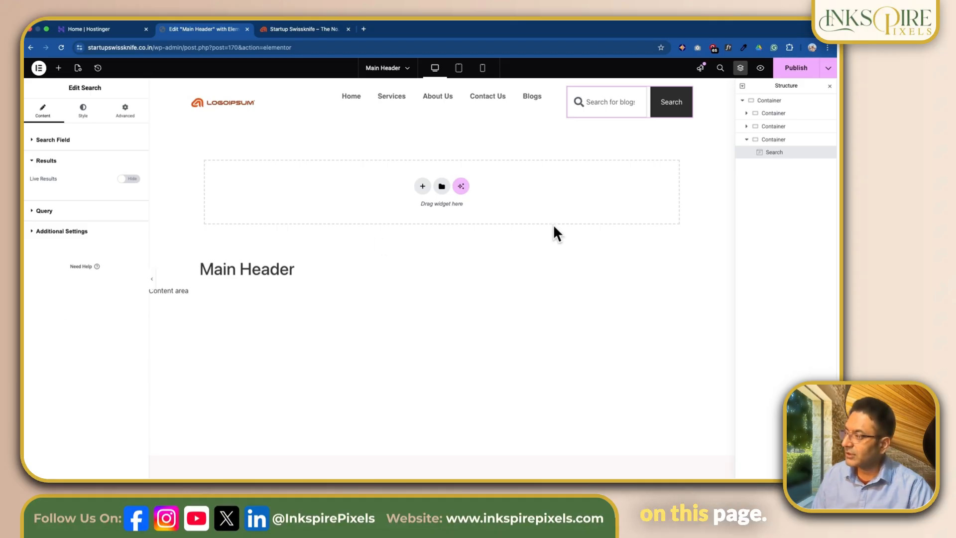
pyautogui.click(40, 211)
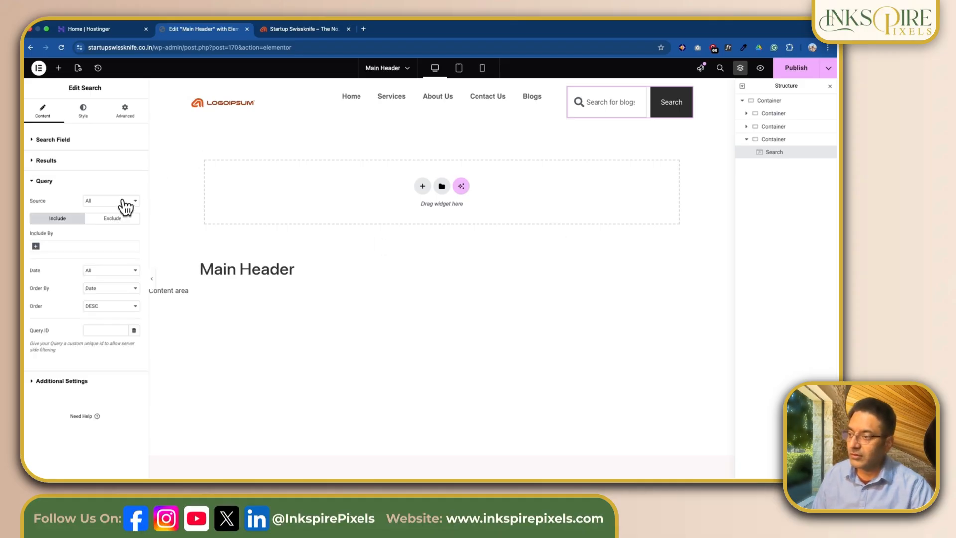
pyautogui.click(124, 204)
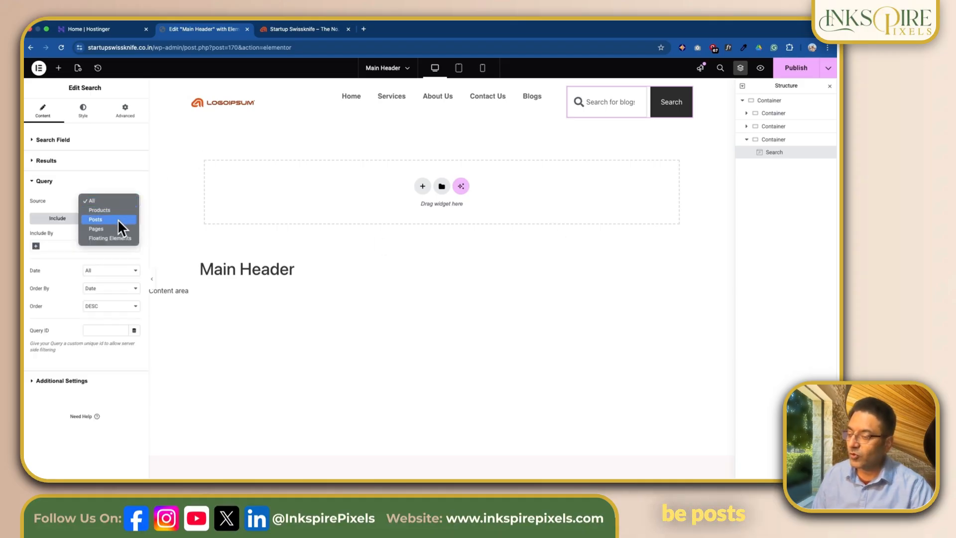
pyautogui.click(118, 219)
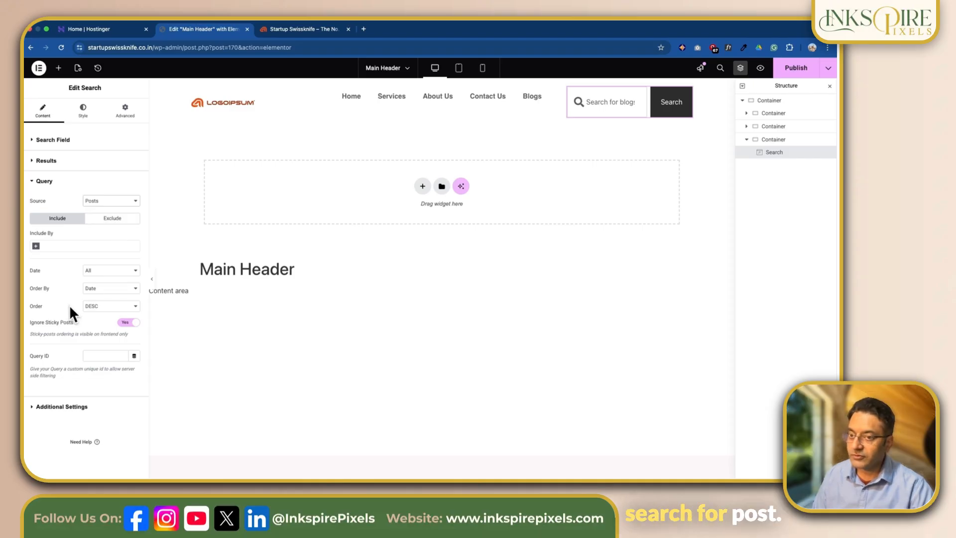
# Step: Enable custom typography for the search field and set its placeholder color to the global Text color, faded to #7A7A7AC2
pyautogui.click(61, 406)
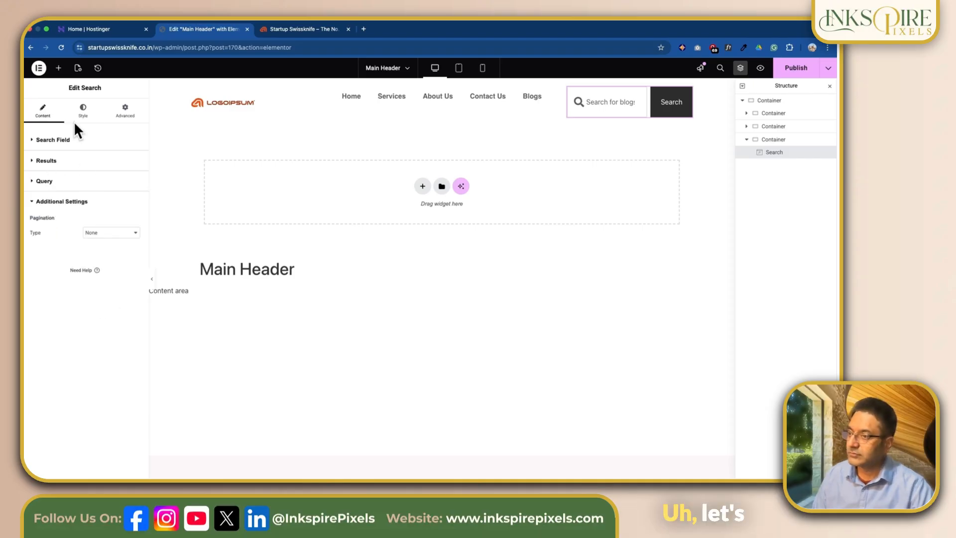
pyautogui.click(86, 113)
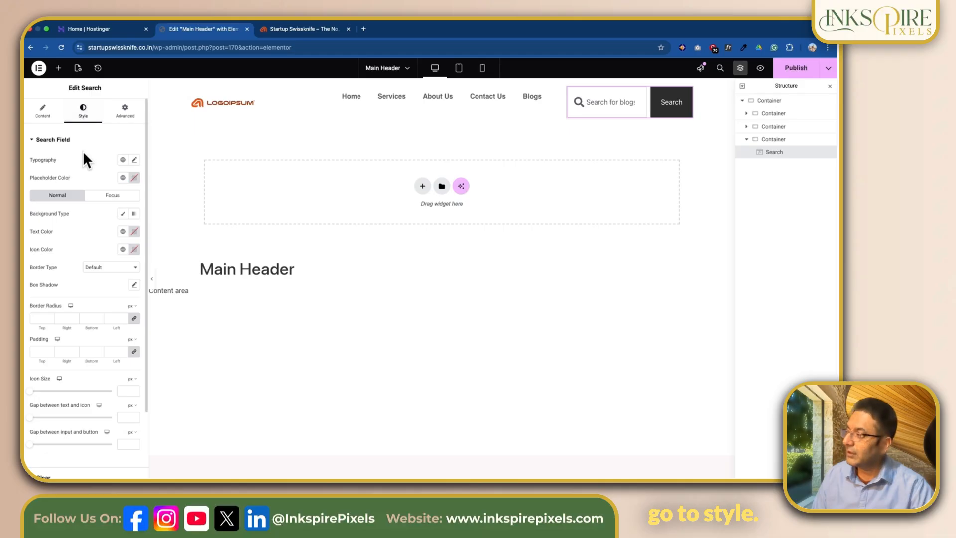
pyautogui.click(135, 160)
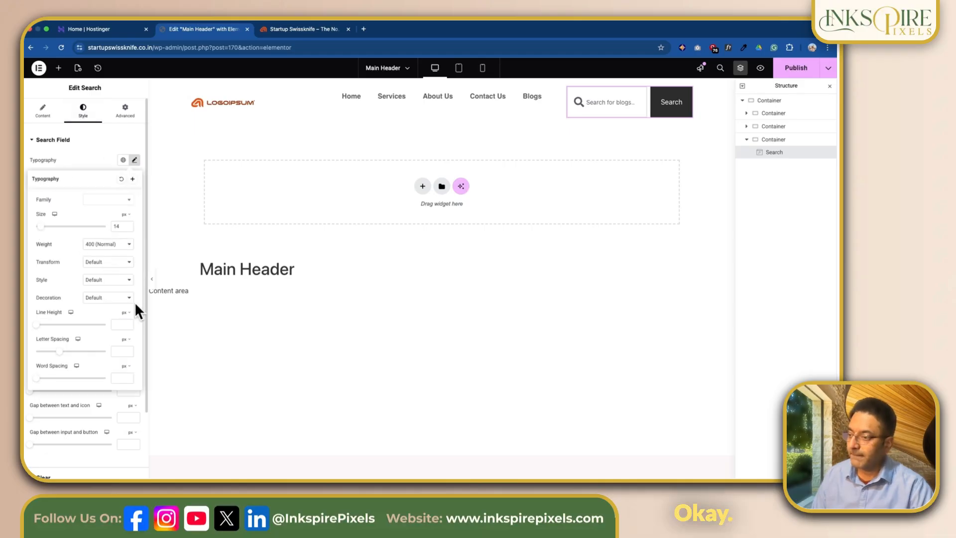
pyautogui.click(123, 178)
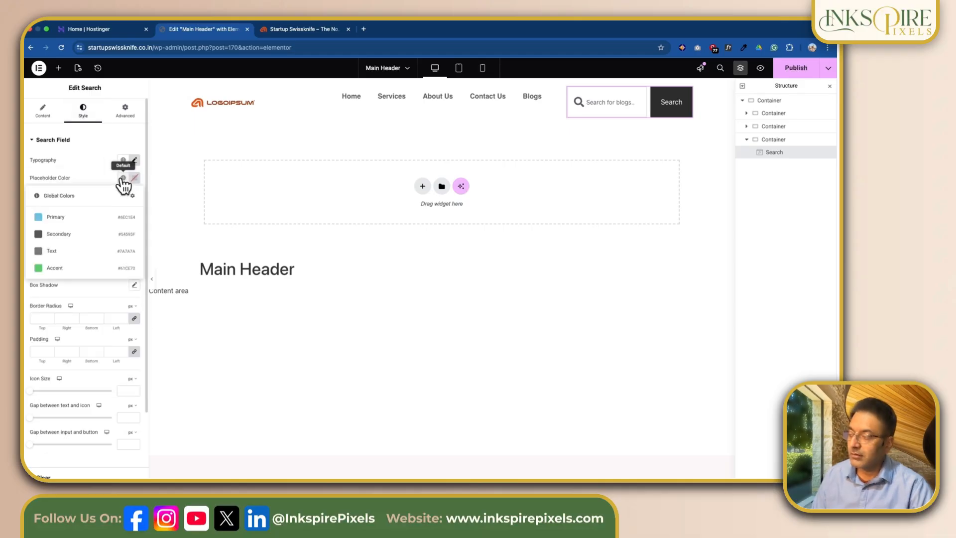
pyautogui.click(87, 258)
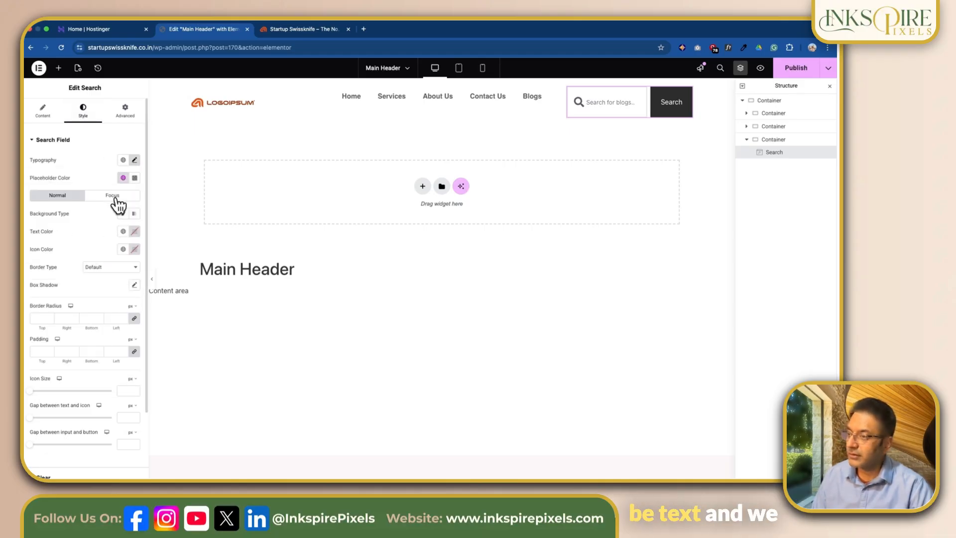
pyautogui.click(134, 178)
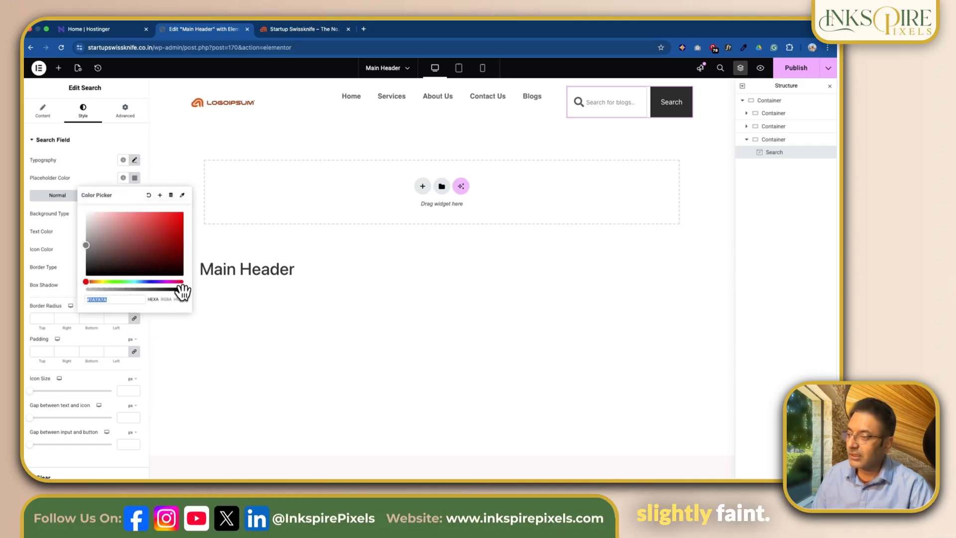
pyautogui.moveTo(184, 291); pyautogui.dragTo(160, 290)
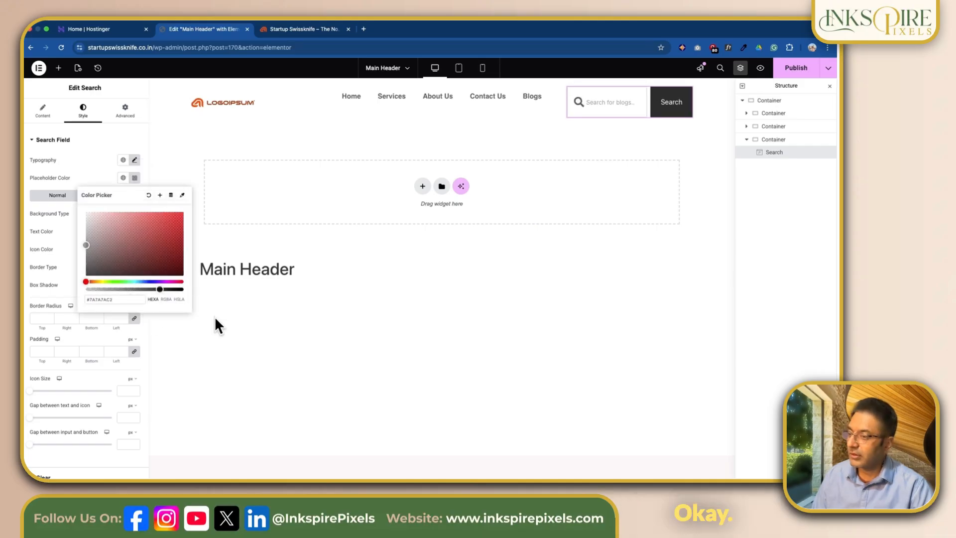
# Step: Set the search field's icon color to the global Text color and its border type to Solid
pyautogui.scroll(-1, 129, 298)
pyautogui.click(123, 214)
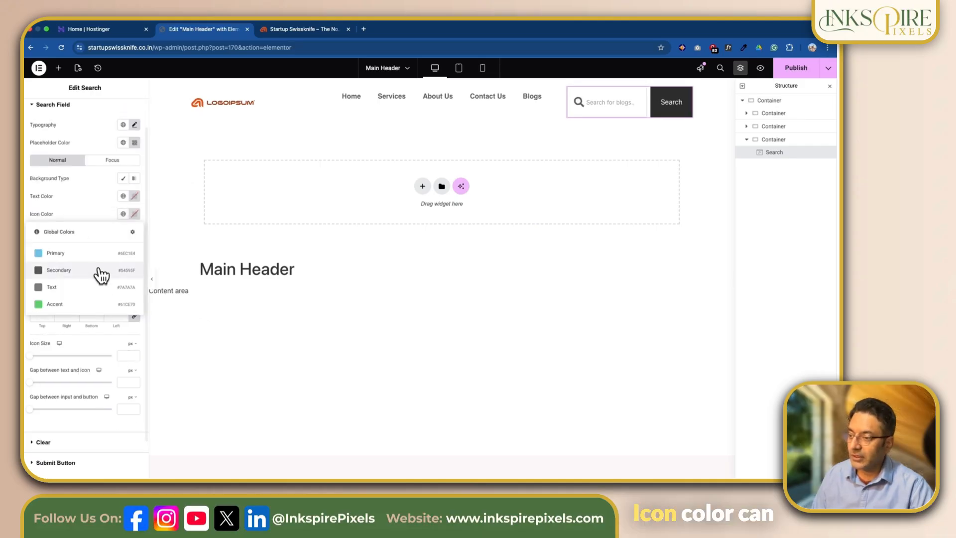
pyautogui.click(77, 287)
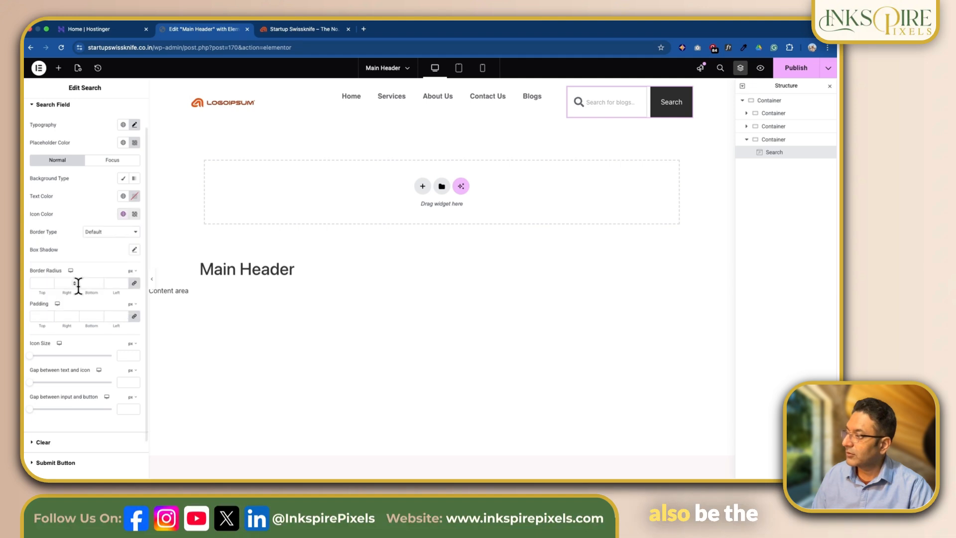
pyautogui.scroll(-1, 104, 249)
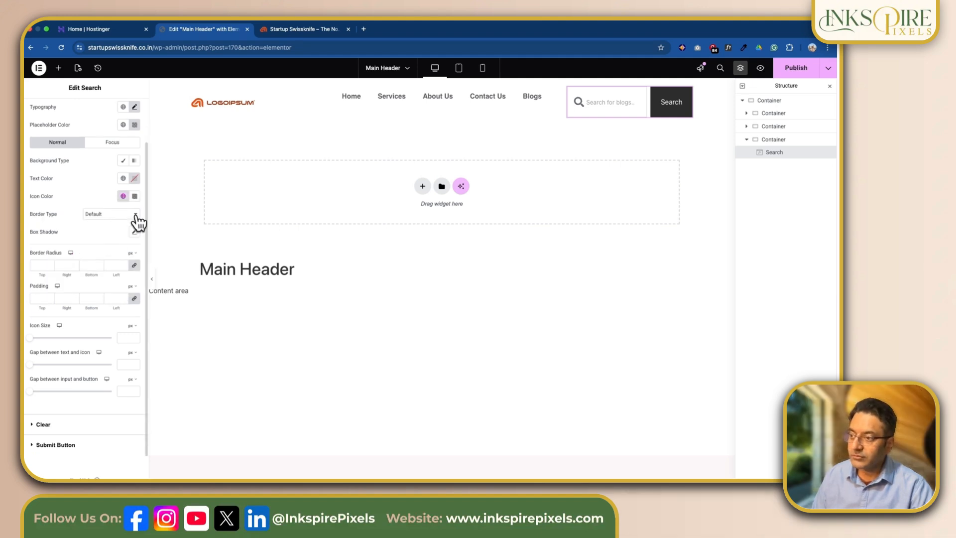
pyautogui.click(134, 217)
pyautogui.click(115, 233)
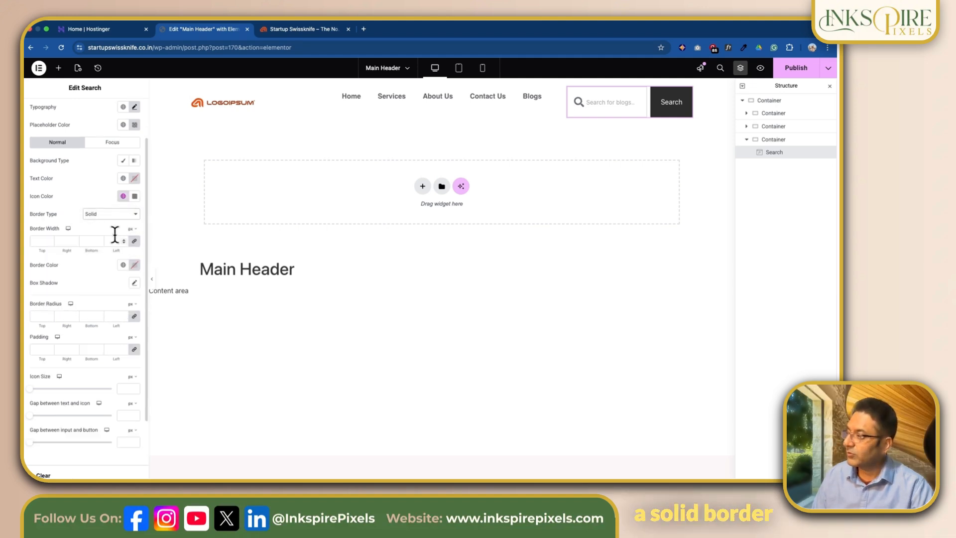
# Step: Try the search field with no border and a default box shadow, and reset the shadow
pyautogui.click(136, 217)
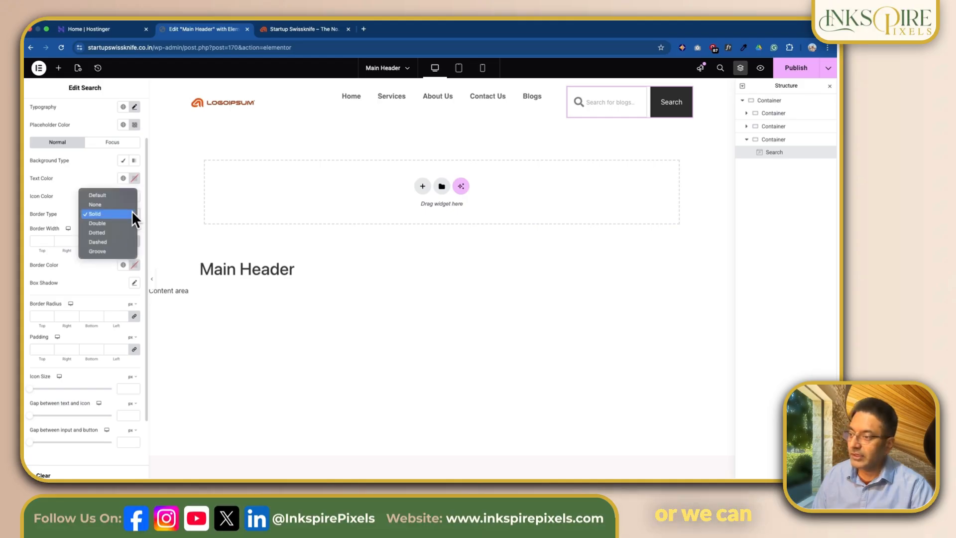
pyautogui.click(97, 203)
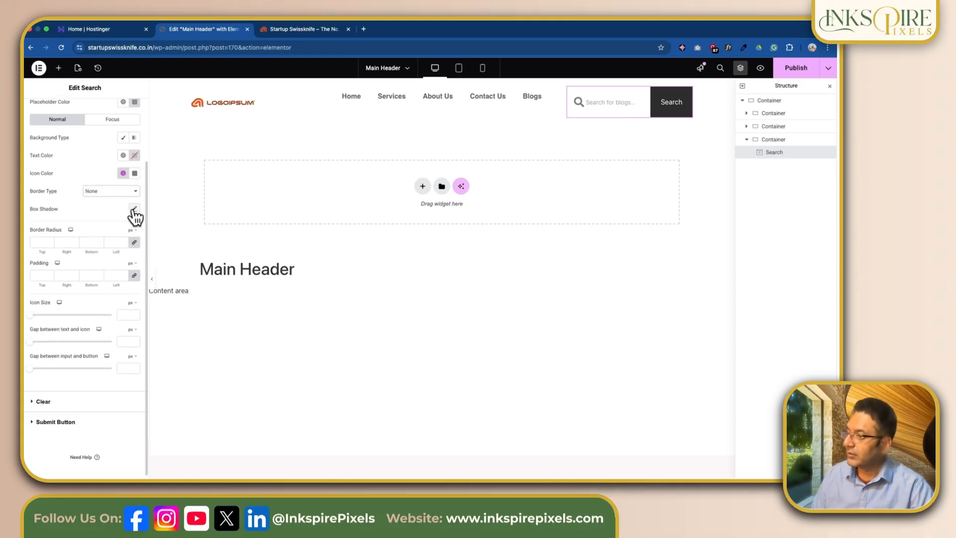
pyautogui.click(133, 209)
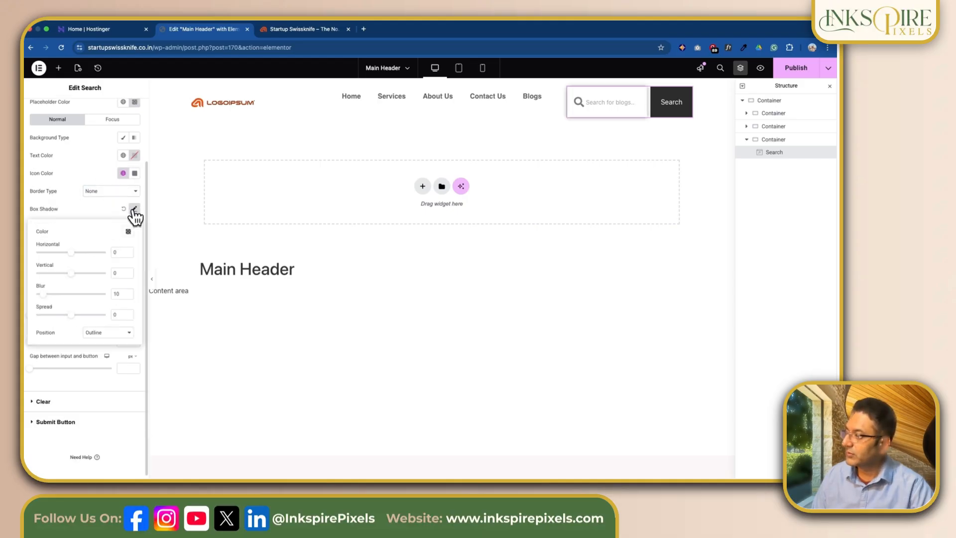
pyautogui.click(124, 208)
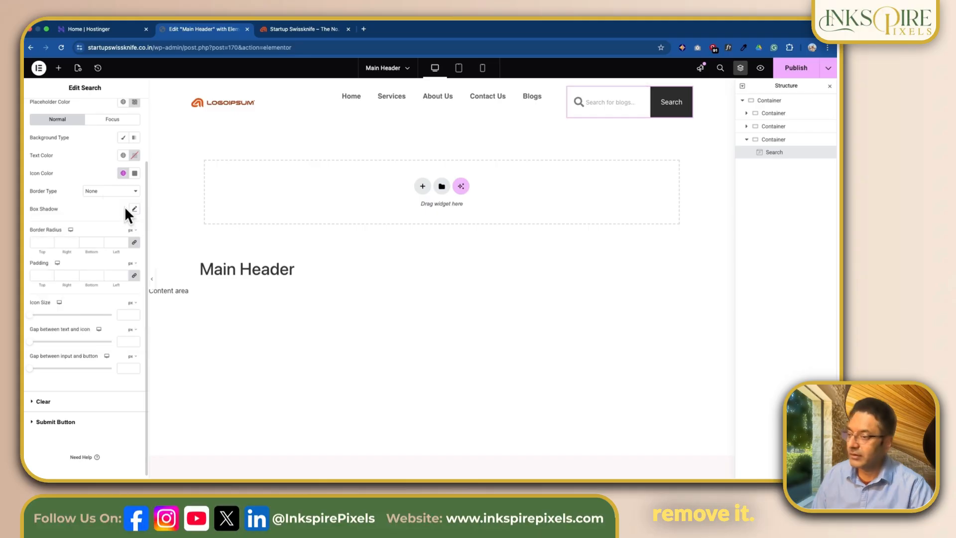
# Step: Give the search field a solid border with 20 px radius, 10 px padding and a 14 px icon size
pyautogui.click(45, 243)
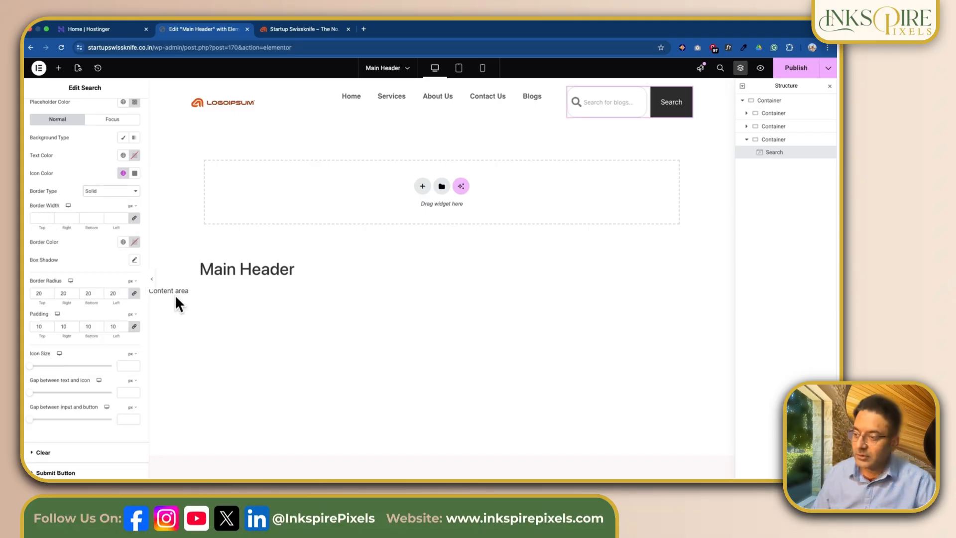
pyautogui.scroll(-2, 74, 351)
pyautogui.click(40, 338)
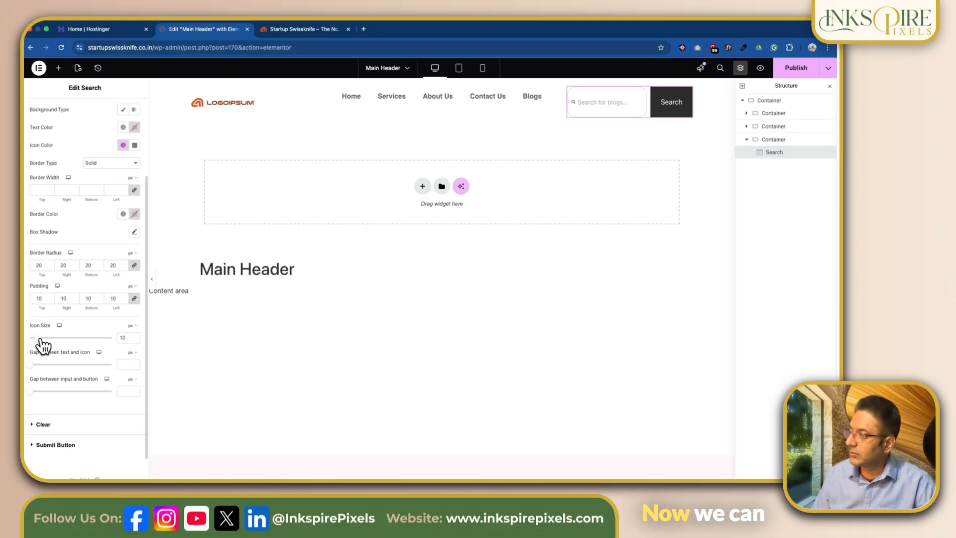
pyautogui.moveTo(39, 338); pyautogui.dragTo(41, 338)
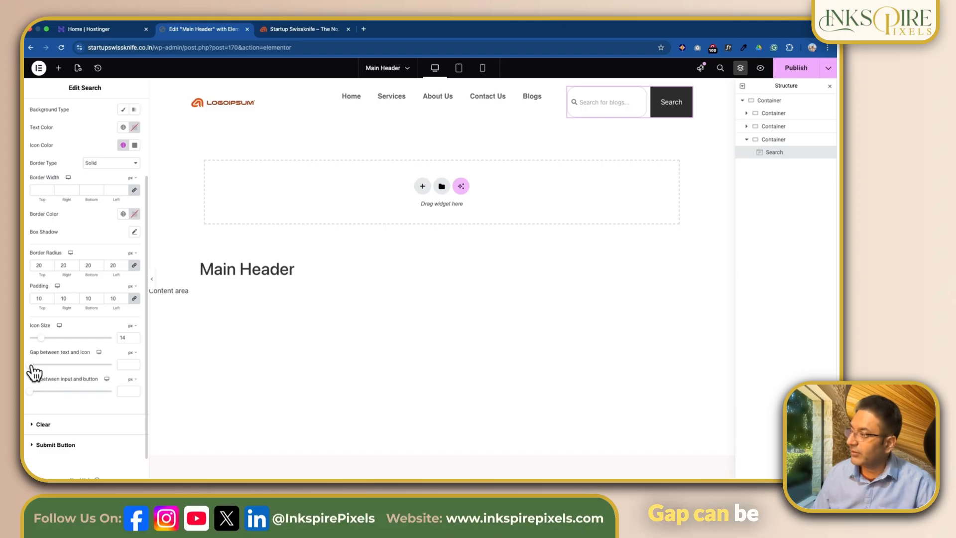
# Step: Set the gap between text and icon to 7 px and the gap between input and button to 8 px
pyautogui.moveTo(32, 365); pyautogui.dragTo(43, 367)
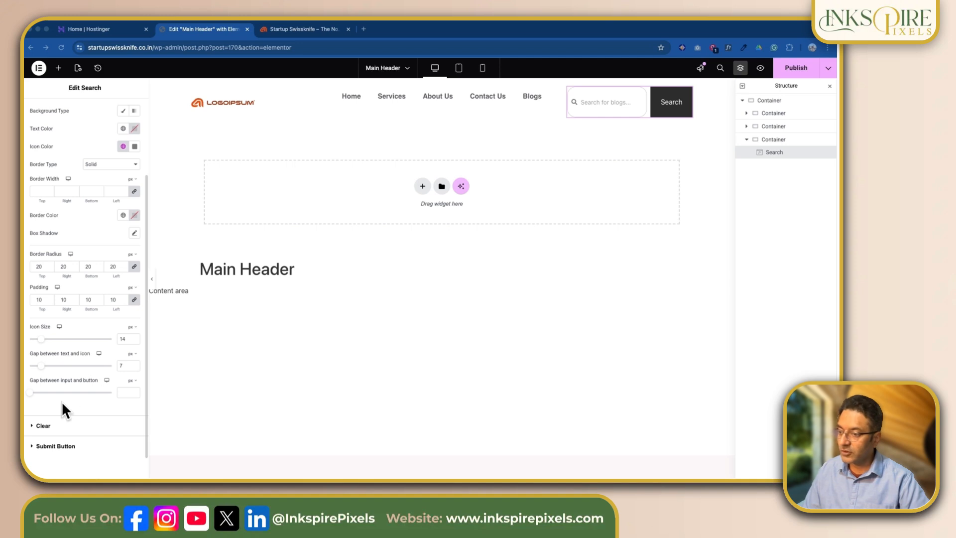
pyautogui.click(28, 392)
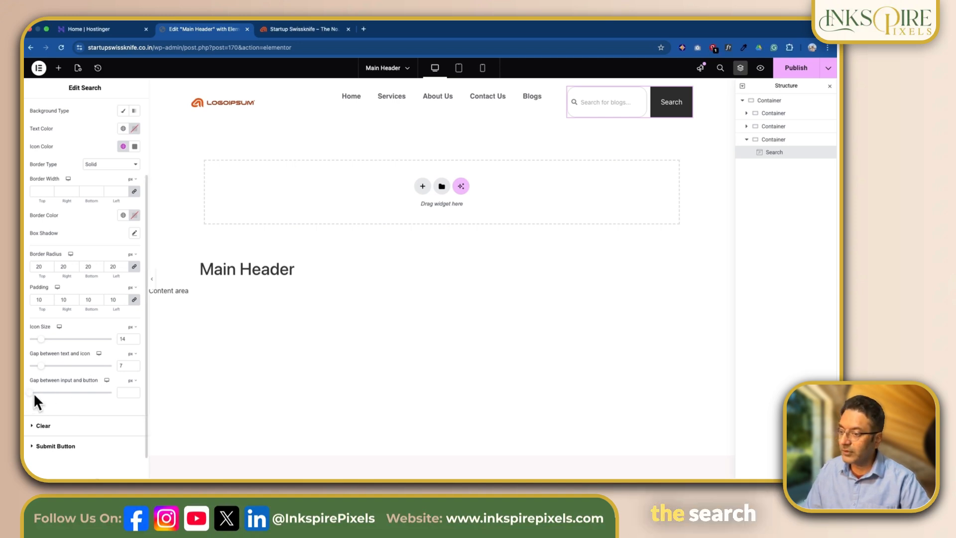
pyautogui.moveTo(30, 393); pyautogui.dragTo(34, 394)
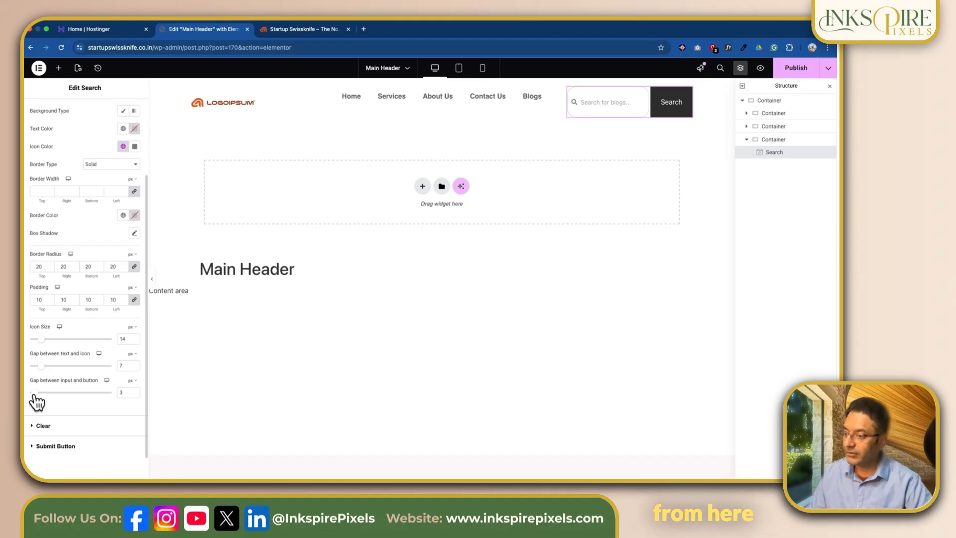
pyautogui.moveTo(34, 393)
pyautogui.mouseDown()
pyautogui.moveTo(83, 393)
pyautogui.moveTo(44, 394)
pyautogui.mouseUp()
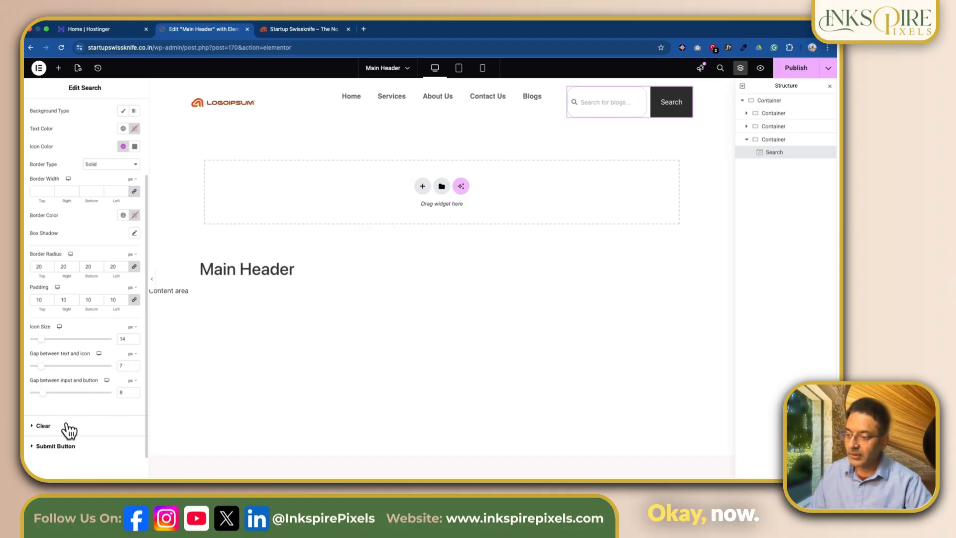
# Step: Style the submit button with the global Accent font and a classic background in the global Accent color
pyautogui.click(43, 426)
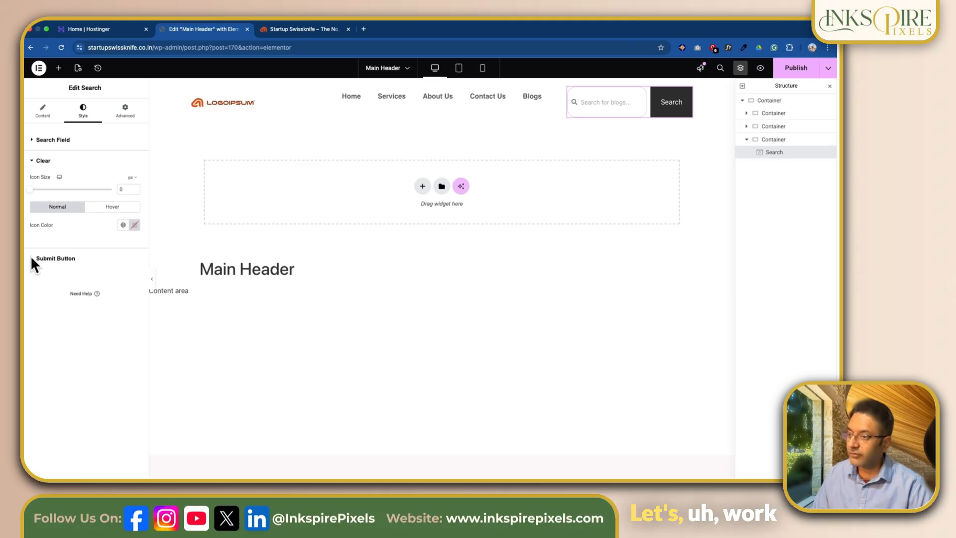
pyautogui.click(32, 259)
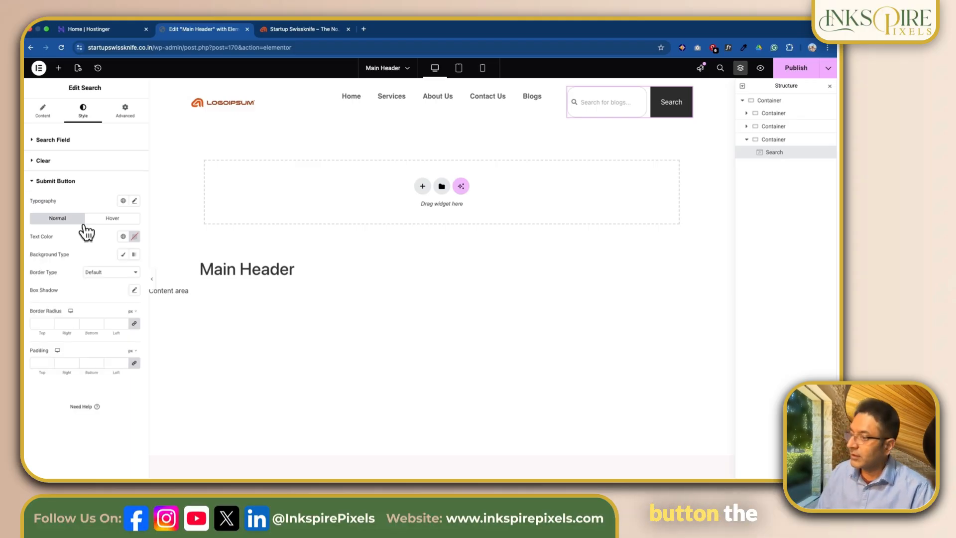
pyautogui.click(123, 201)
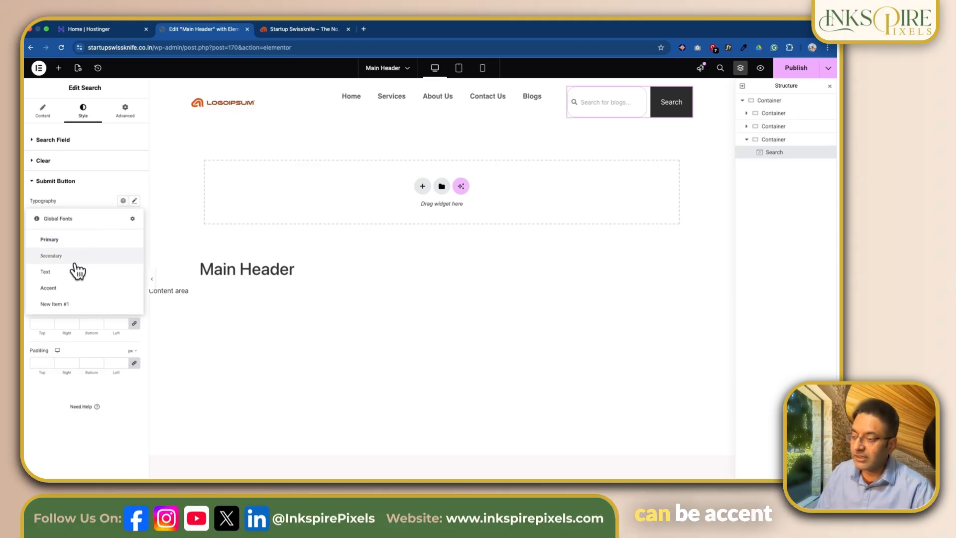
pyautogui.click(73, 289)
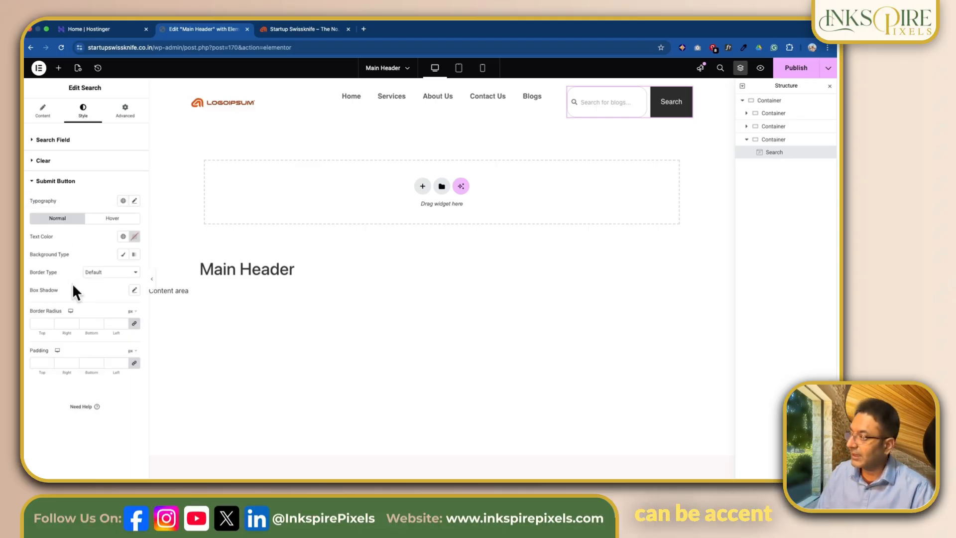
pyautogui.click(124, 255)
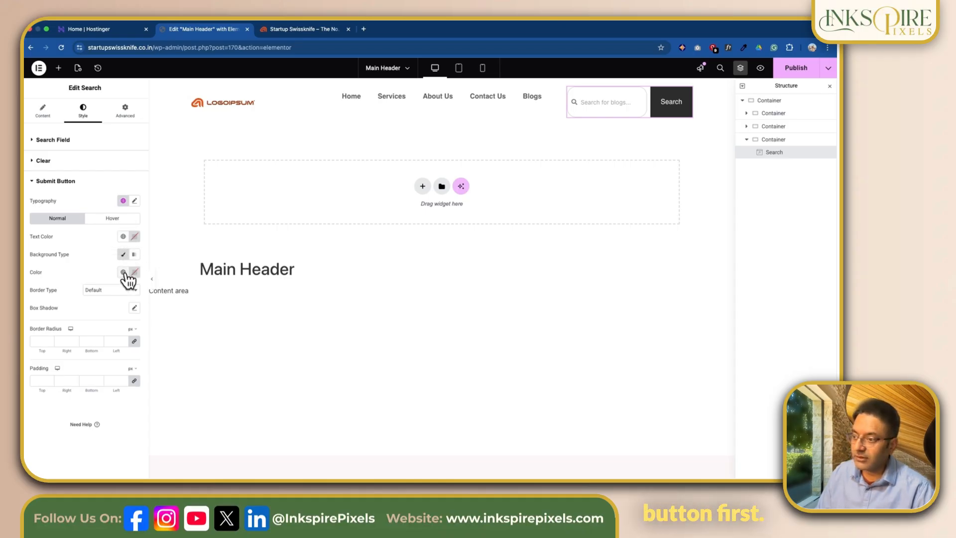
pyautogui.click(124, 273)
pyautogui.click(70, 362)
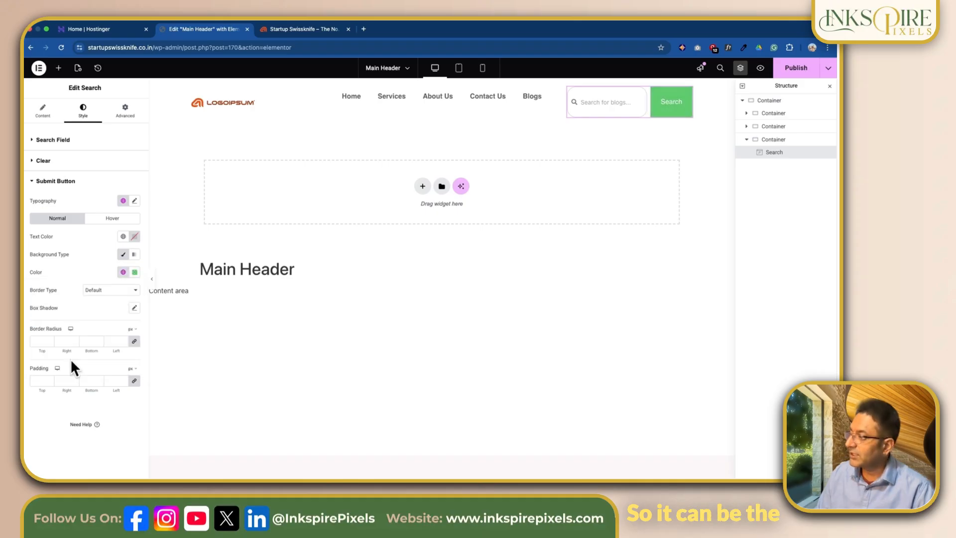
# Step: Give the submit button's hover state a classic background in a darker shade of the accent green
pyautogui.click(111, 219)
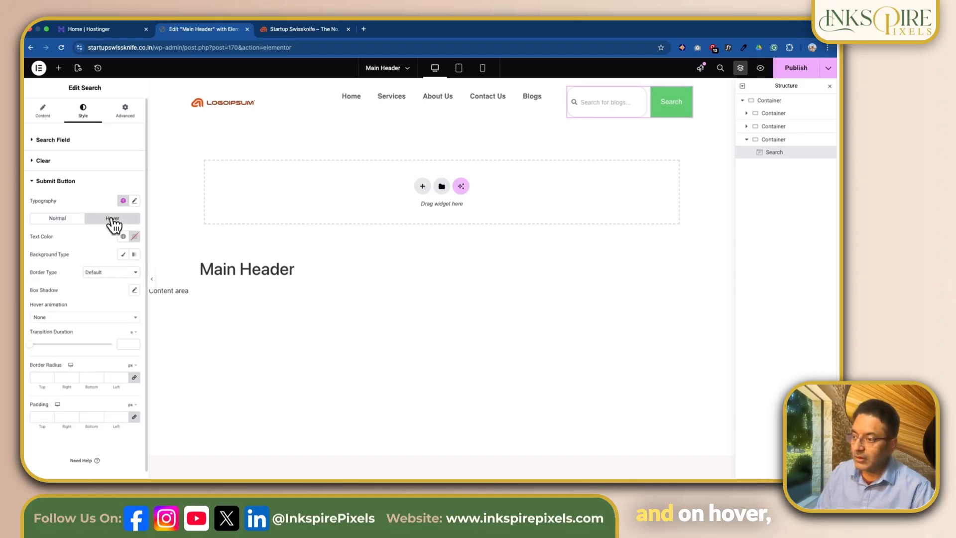
pyautogui.click(122, 255)
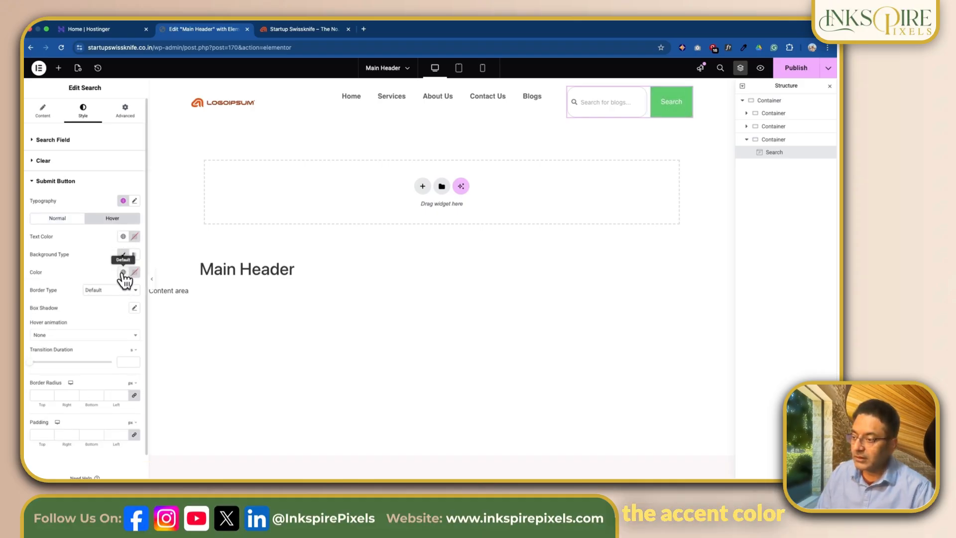
pyautogui.click(123, 272)
pyautogui.click(123, 272)
pyautogui.click(134, 273)
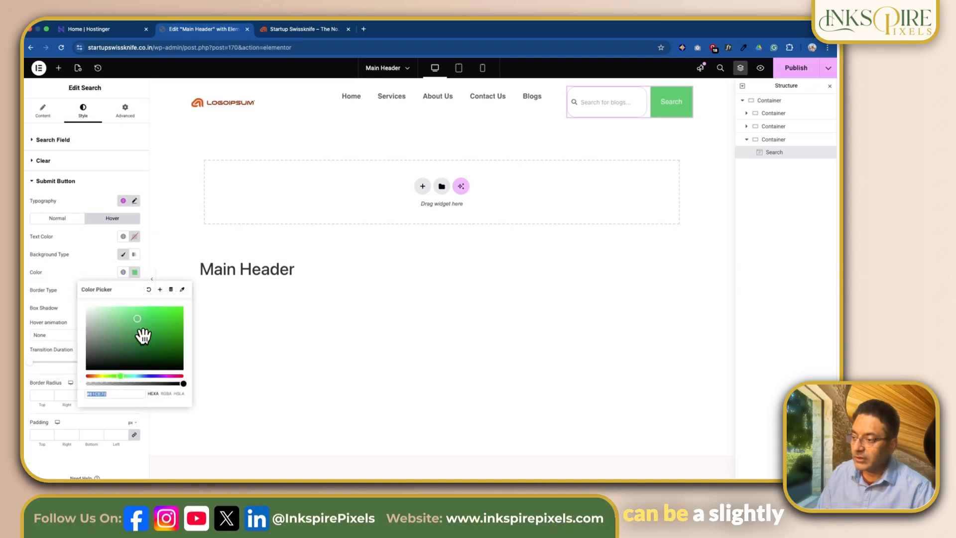
pyautogui.moveTo(138, 322); pyautogui.dragTo(137, 335)
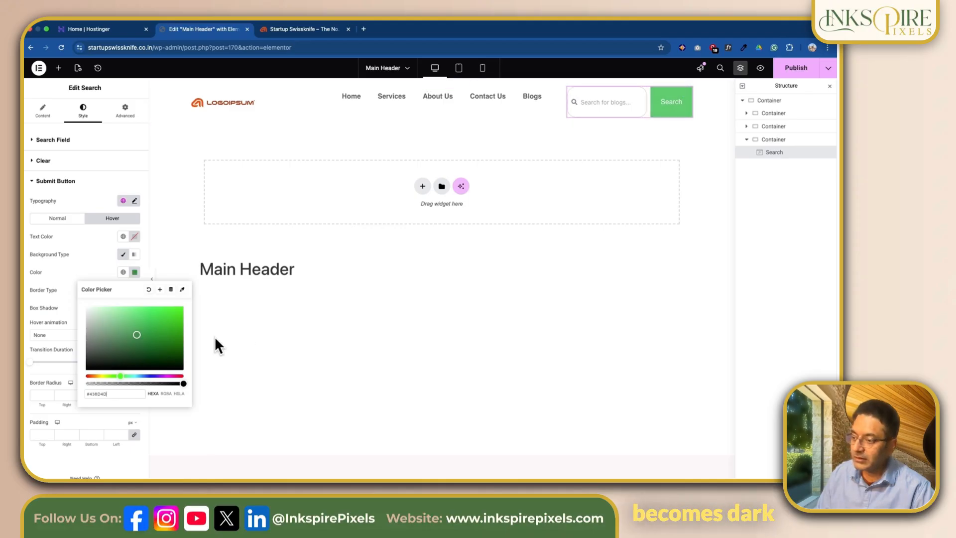
# Step: Give the submit button's normal state a 20 px border radius, 10 px vertical and 20 px horizontal padding, and a box shadow
pyautogui.click(84, 271)
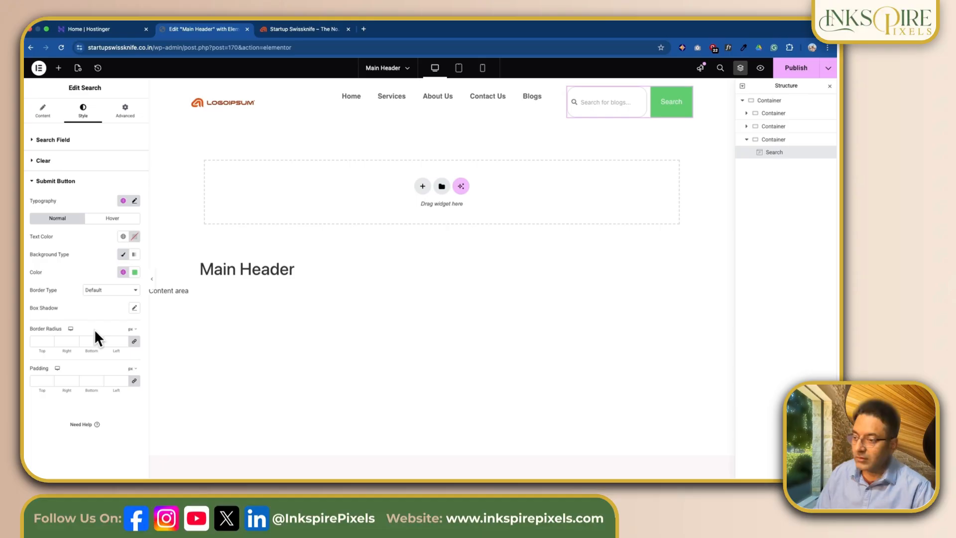
pyautogui.click(40, 341)
pyautogui.write('20')
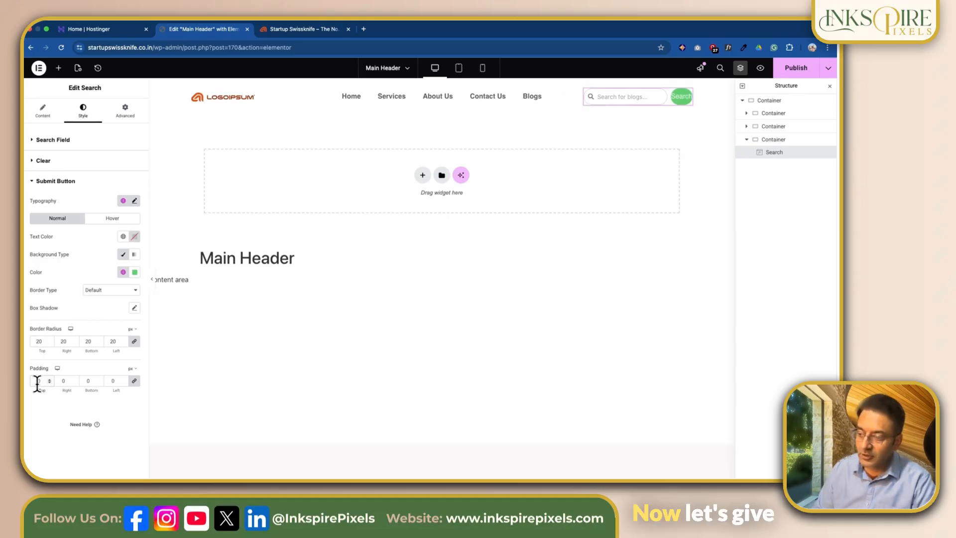
pyautogui.write('10')
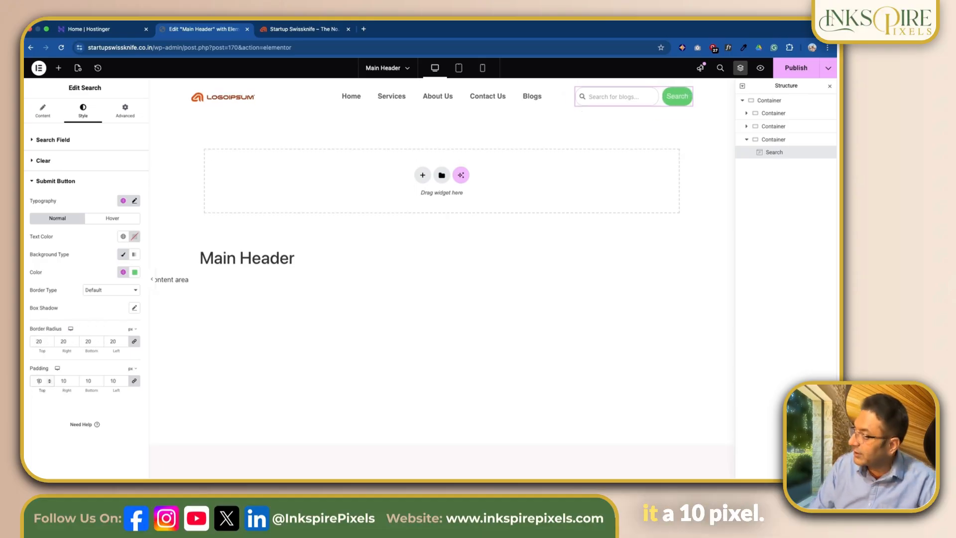
pyautogui.click(134, 380)
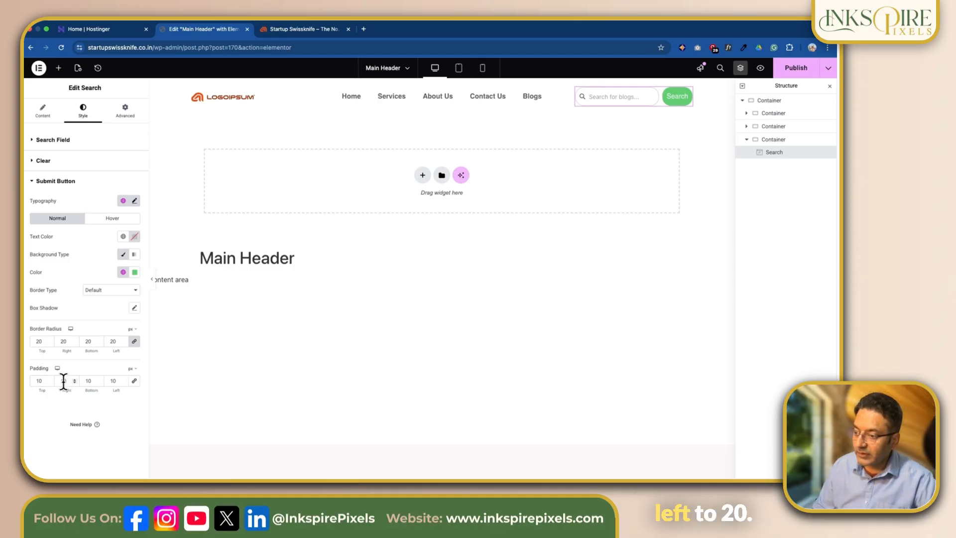
pyautogui.write('2')
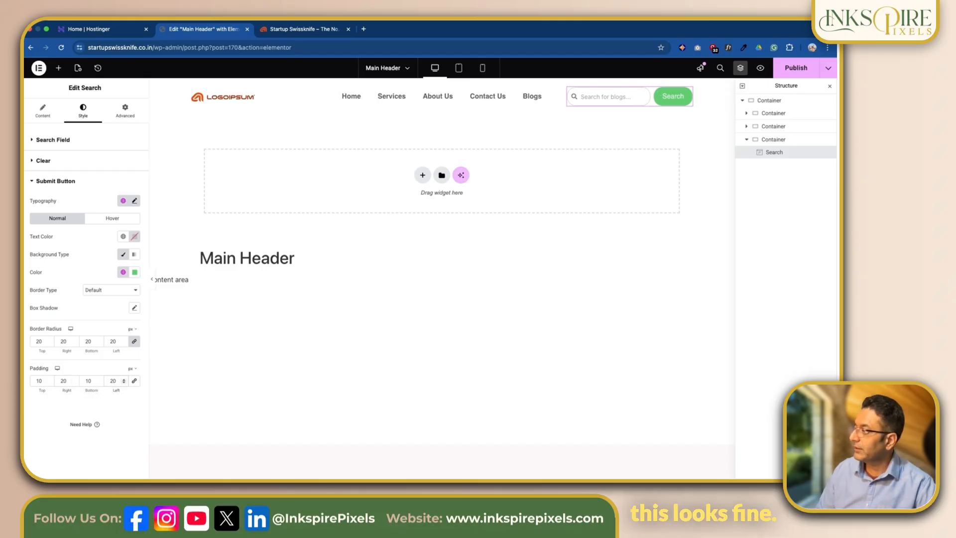
pyautogui.click(133, 309)
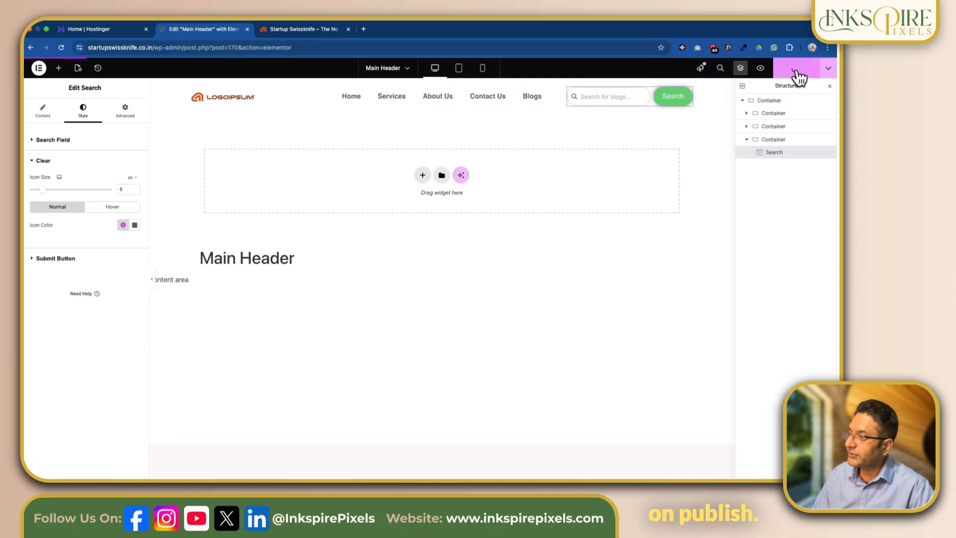
# Step: Reload the live home page and test the header search field by entering "dcguwcgwd" and clearing it
pyautogui.click(299, 29)
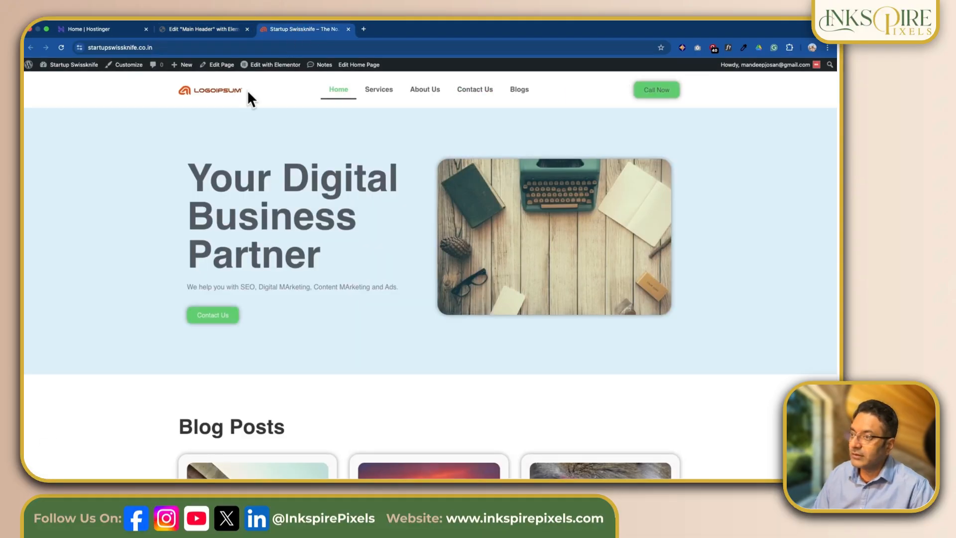
pyautogui.click(60, 47)
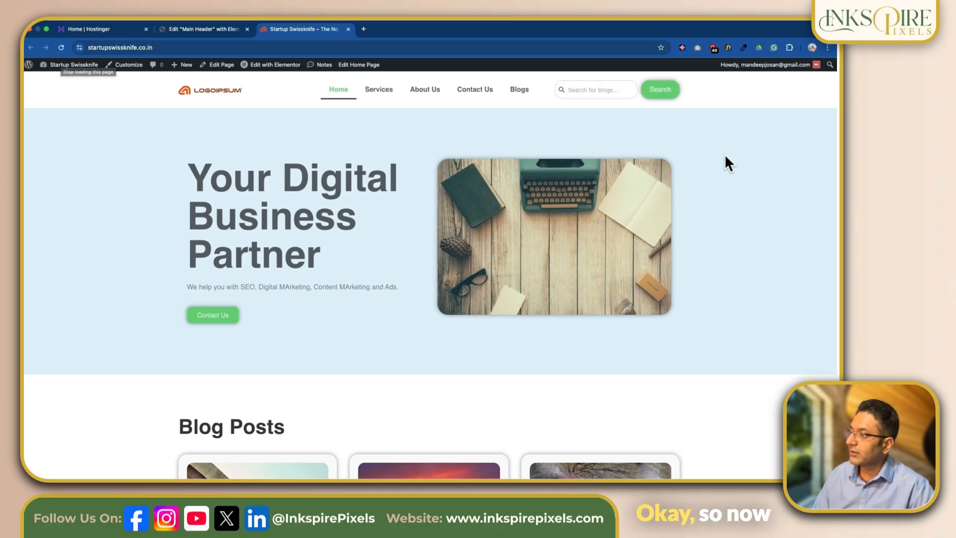
pyautogui.click(592, 90)
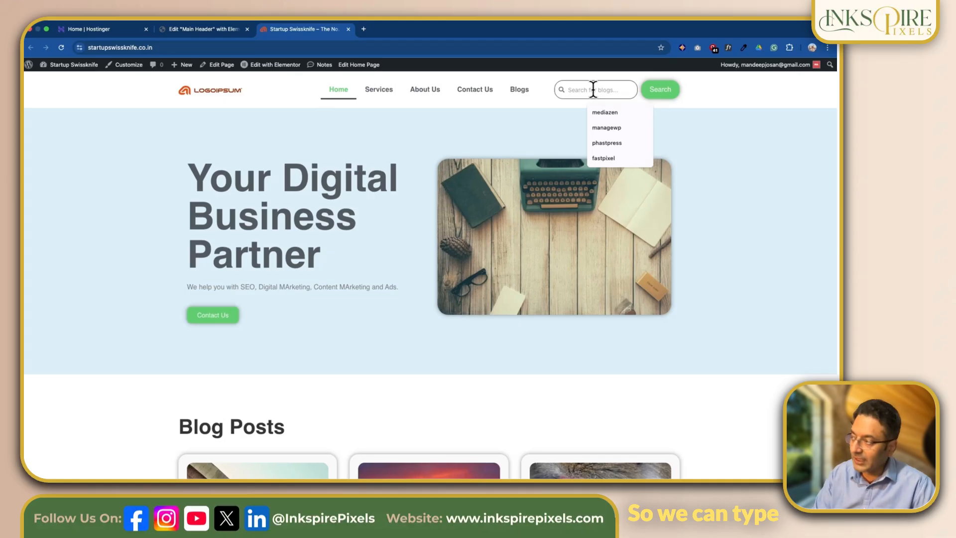
pyautogui.write('dcguwcgwd')
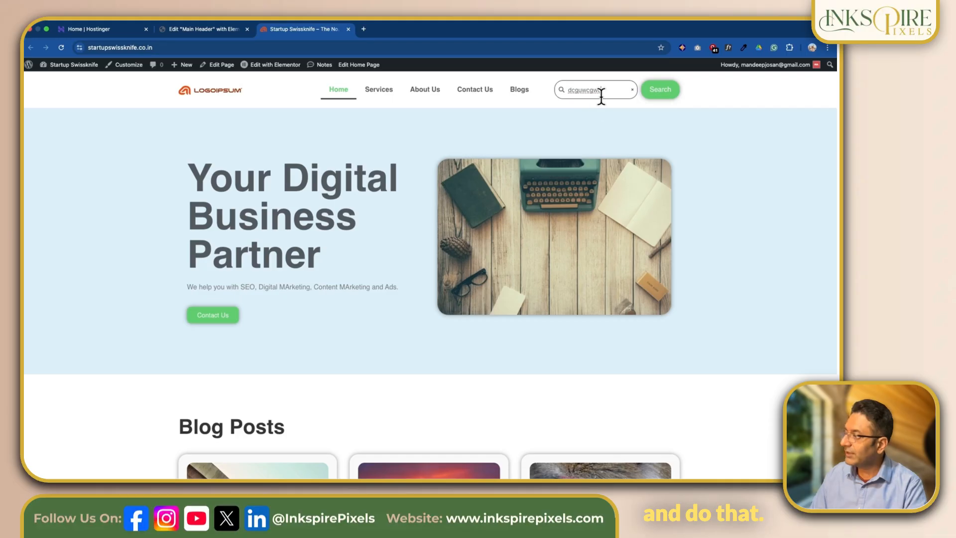
pyautogui.click(632, 90)
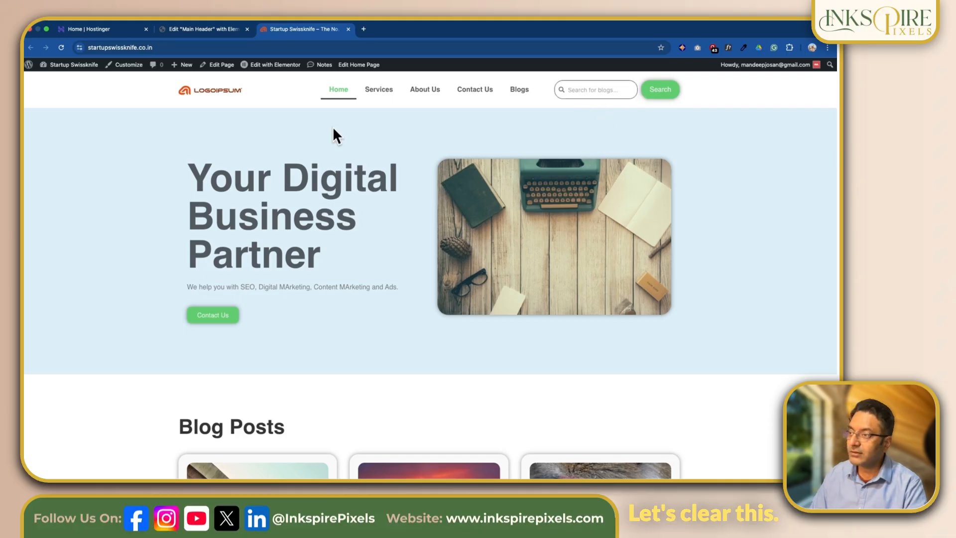
# Step: Leave the header editor and open the Search Results templates in the Theme Builder
pyautogui.click(186, 29)
pyautogui.click(39, 69)
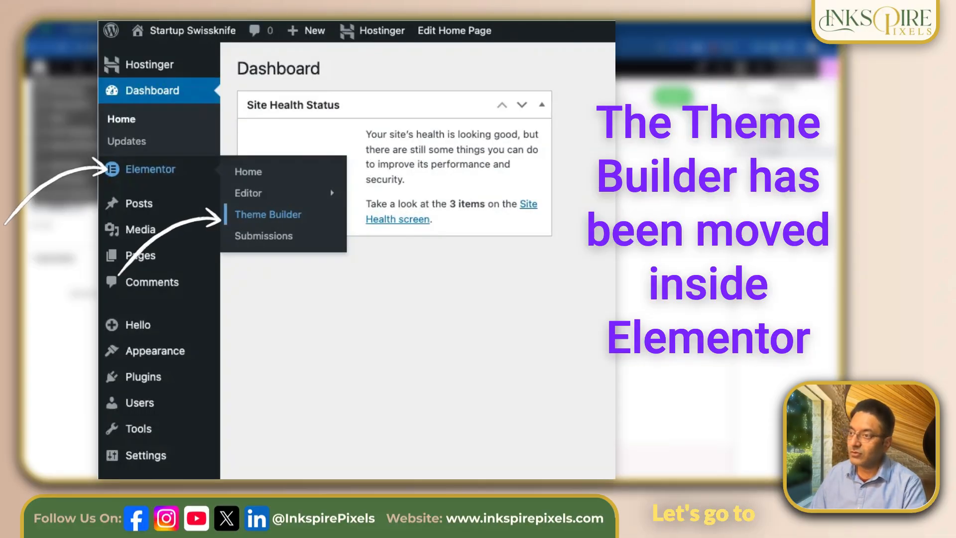
pyautogui.click(63, 196)
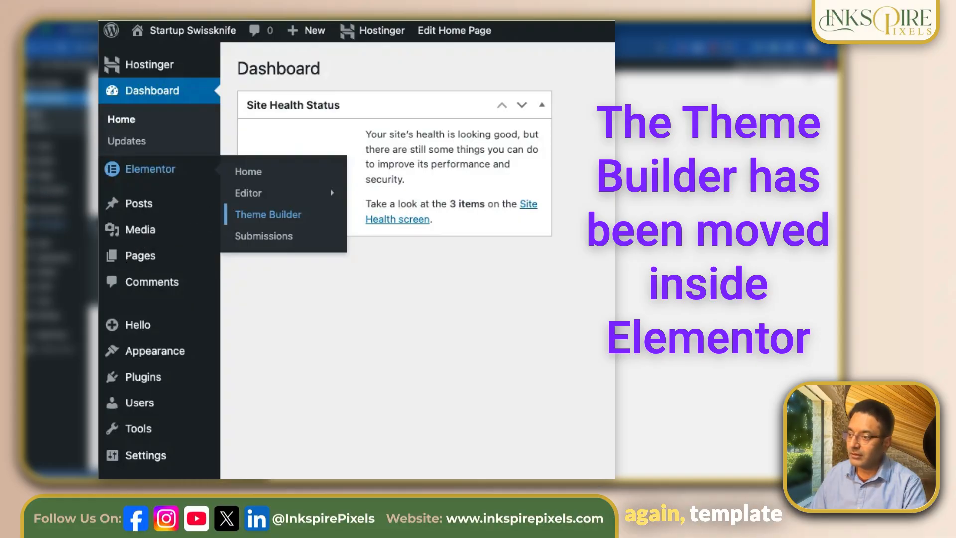
pyautogui.click(113, 248)
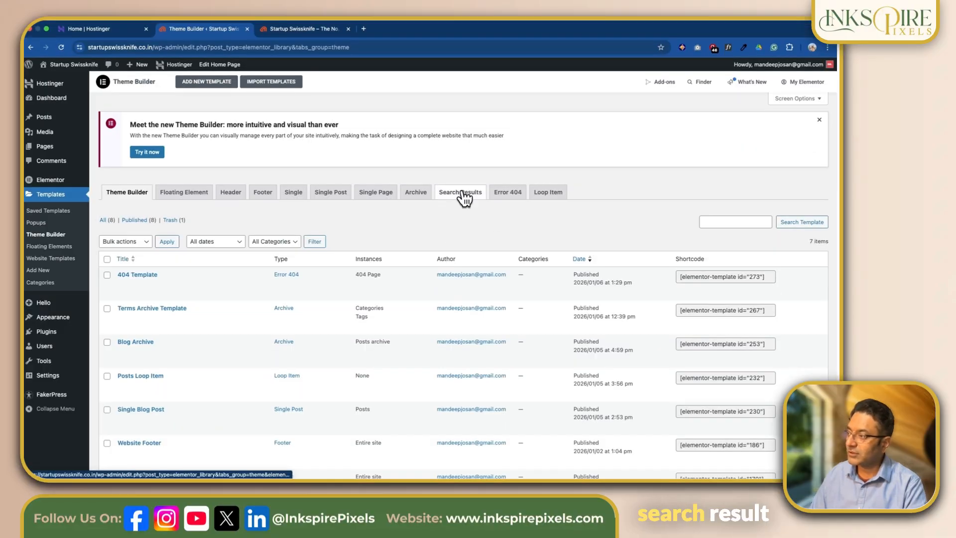
pyautogui.click(461, 192)
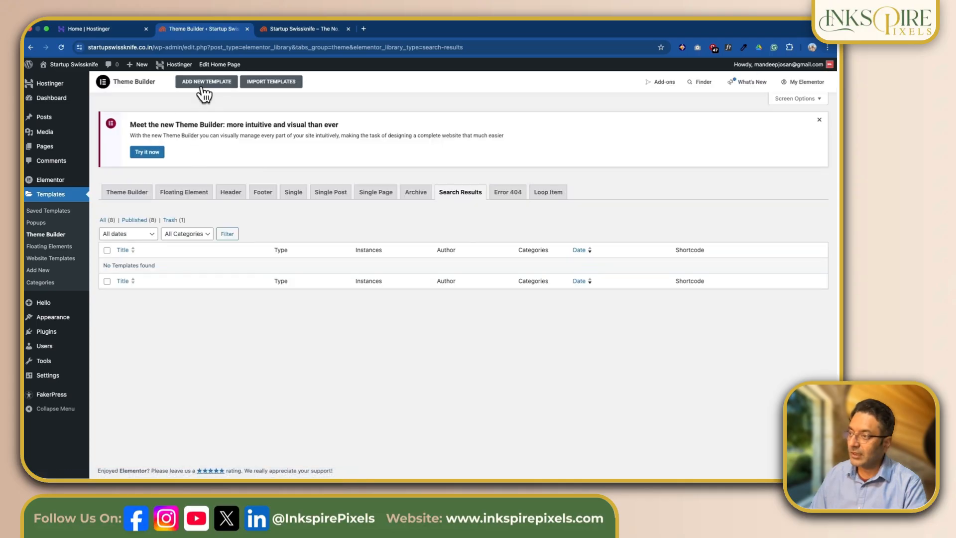
# Step: Create a Search Results template named "Search Template" and dismiss the template library
pyautogui.click(204, 84)
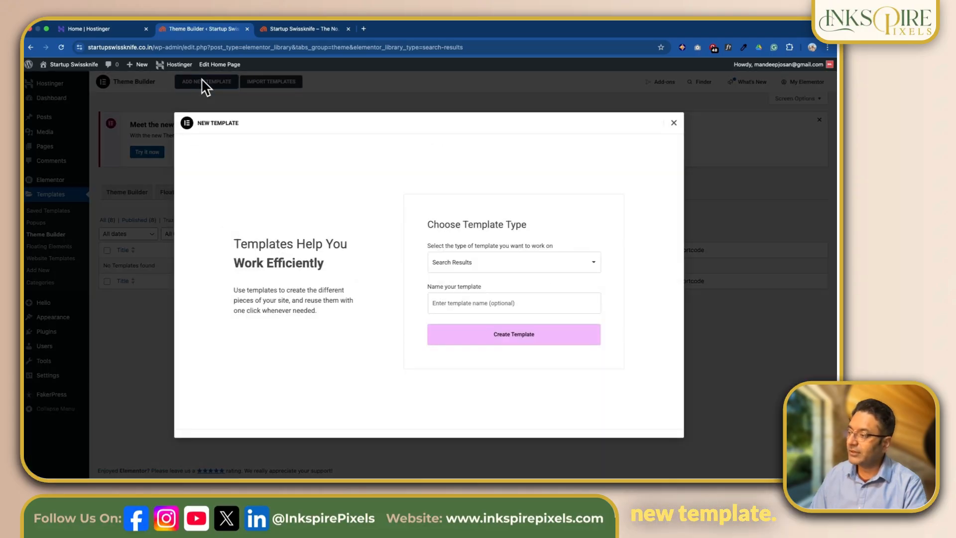
pyautogui.write('Search Template')
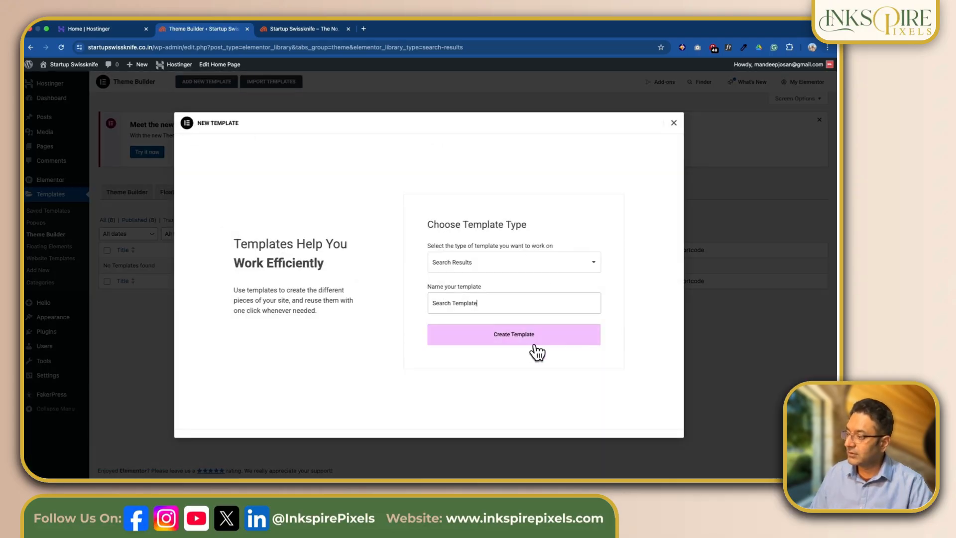
pyautogui.click(523, 341)
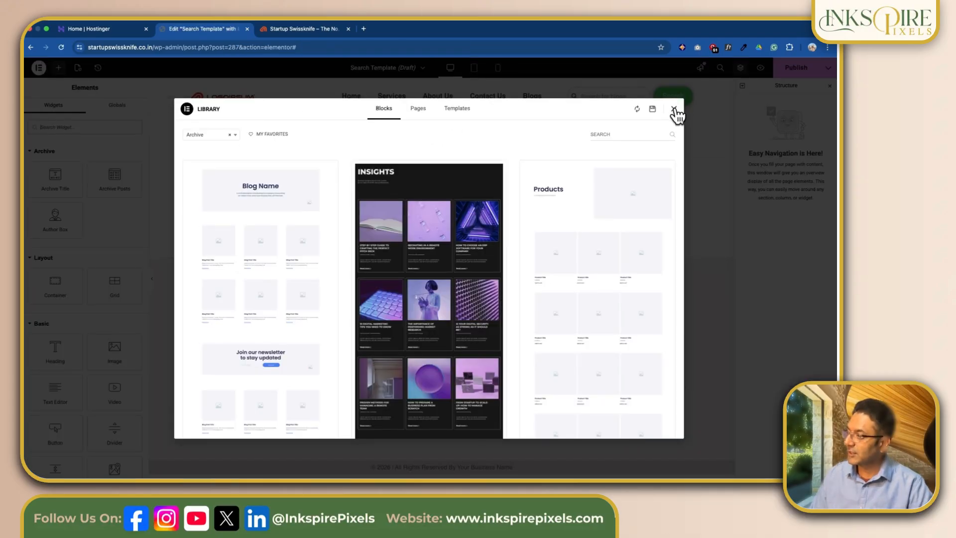
pyautogui.click(674, 110)
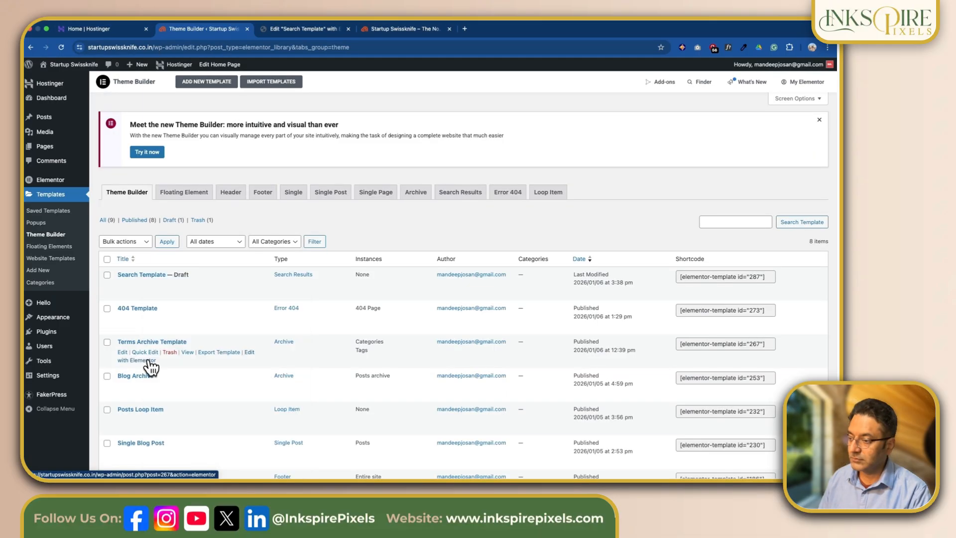
# Step: Open the Terms Archive Template with Elementor in a new browser tab
pyautogui.rightClick(148, 360)
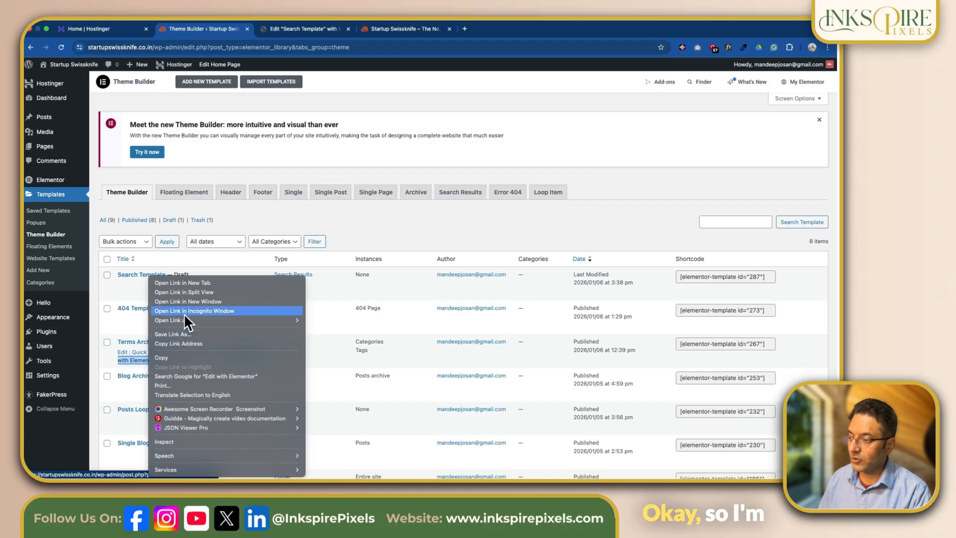
pyautogui.click(188, 281)
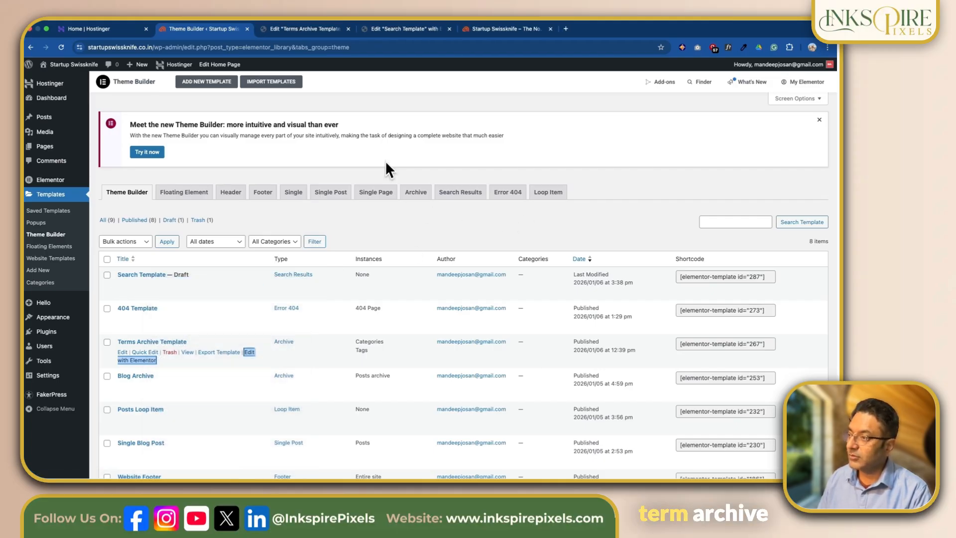
pyautogui.click(312, 29)
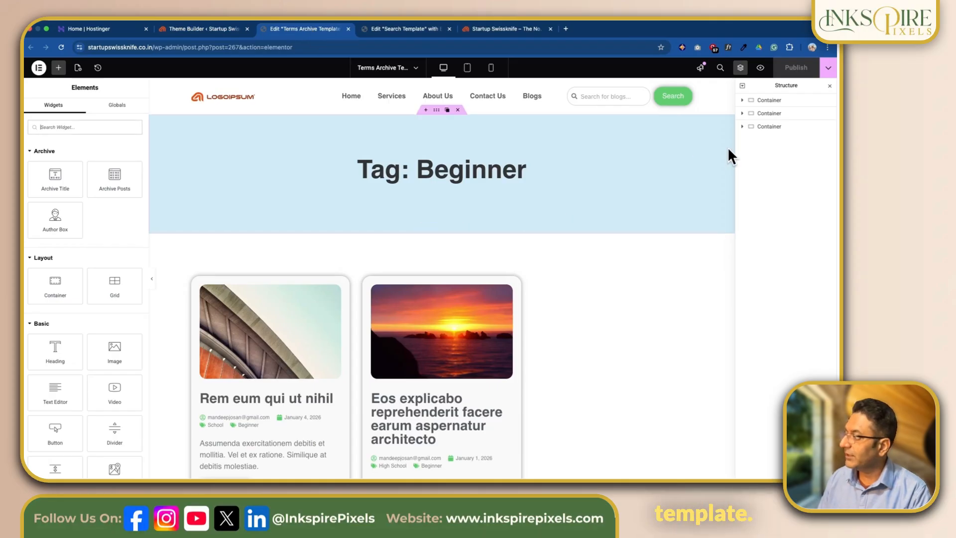
# Step: Copy the blue title banner container from the Terms Archive Template and paste it into the empty Search Template
pyautogui.click(780, 101)
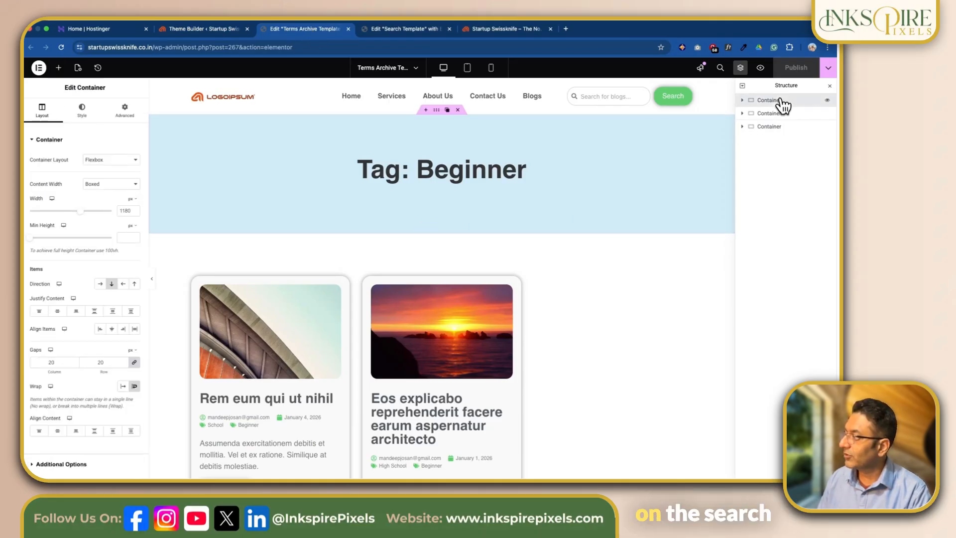
pyautogui.rightClick(782, 105)
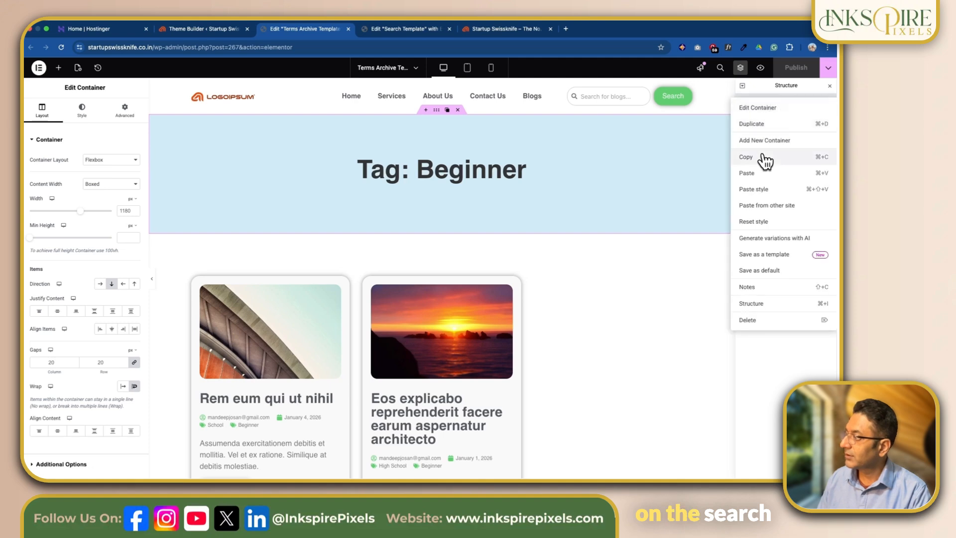
pyautogui.click(762, 156)
pyautogui.click(428, 30)
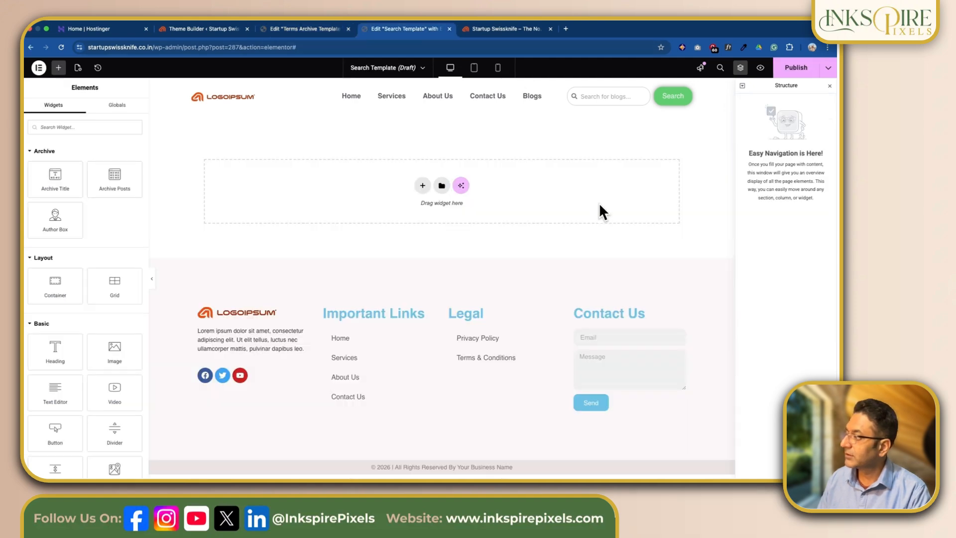
pyautogui.rightClick(424, 188)
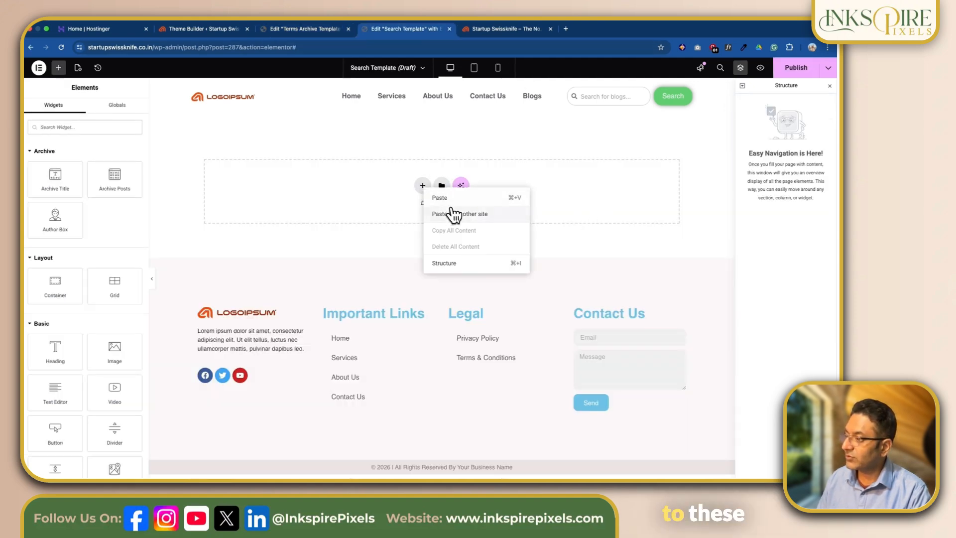
# Step: Copy the blog posts container from the Terms Archive Template and paste it below the banner in the Search Template
pyautogui.click(319, 30)
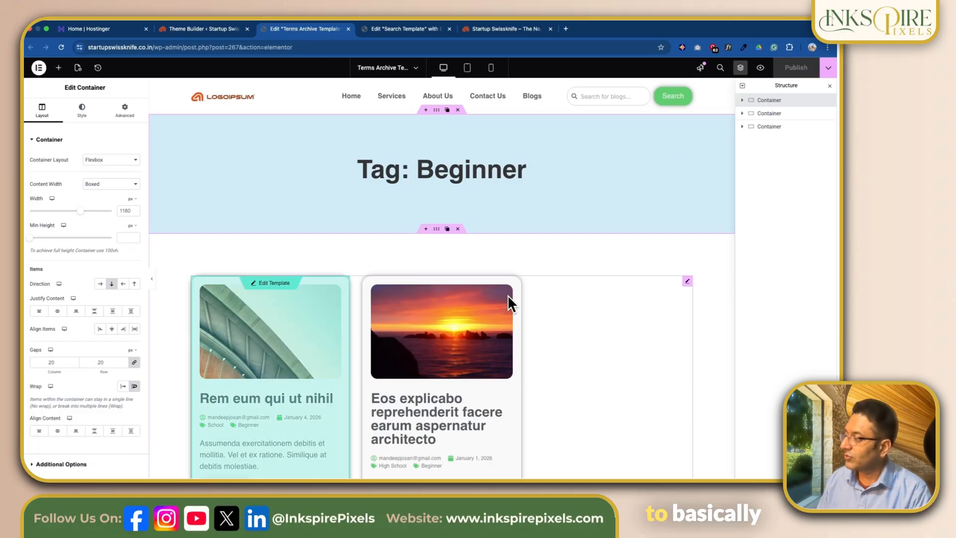
pyautogui.click(436, 229)
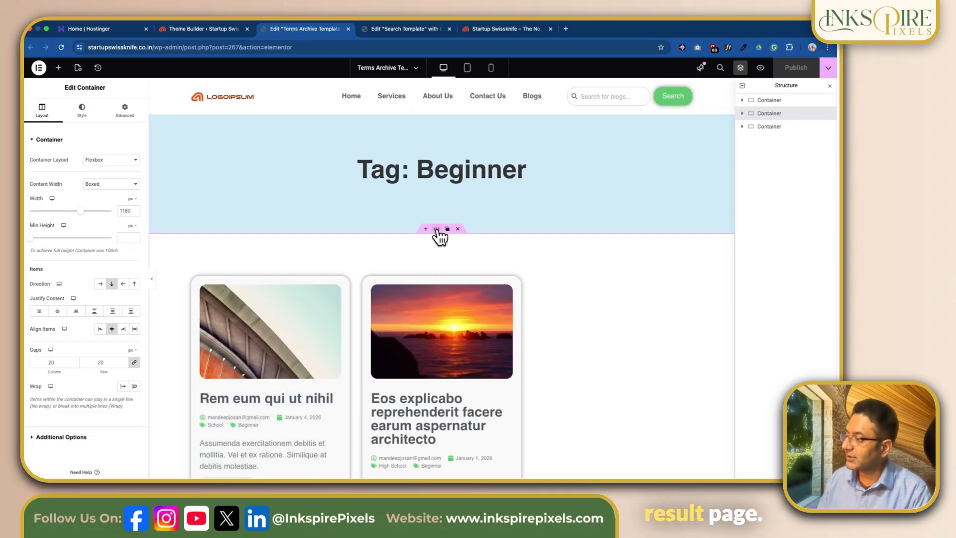
pyautogui.rightClick(437, 229)
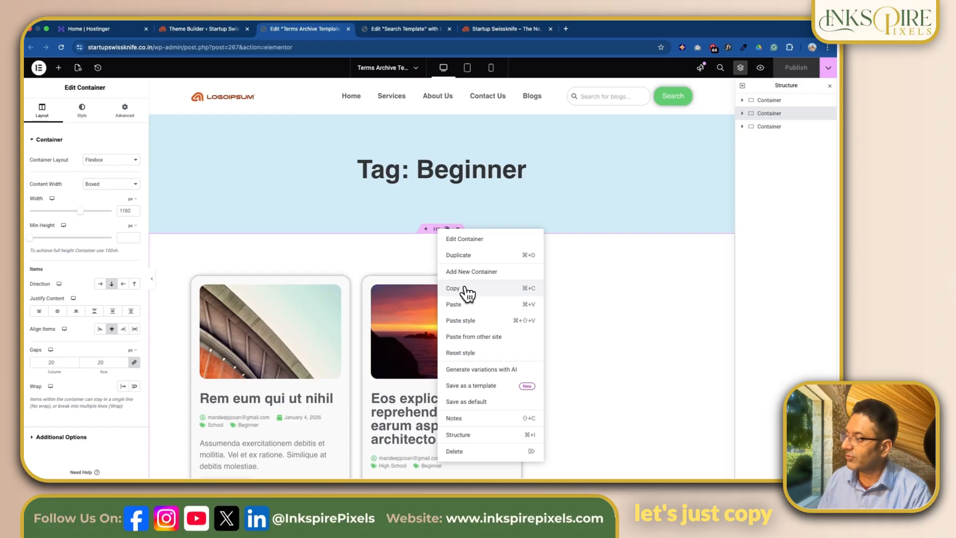
pyautogui.click(551, 289)
pyautogui.click(398, 28)
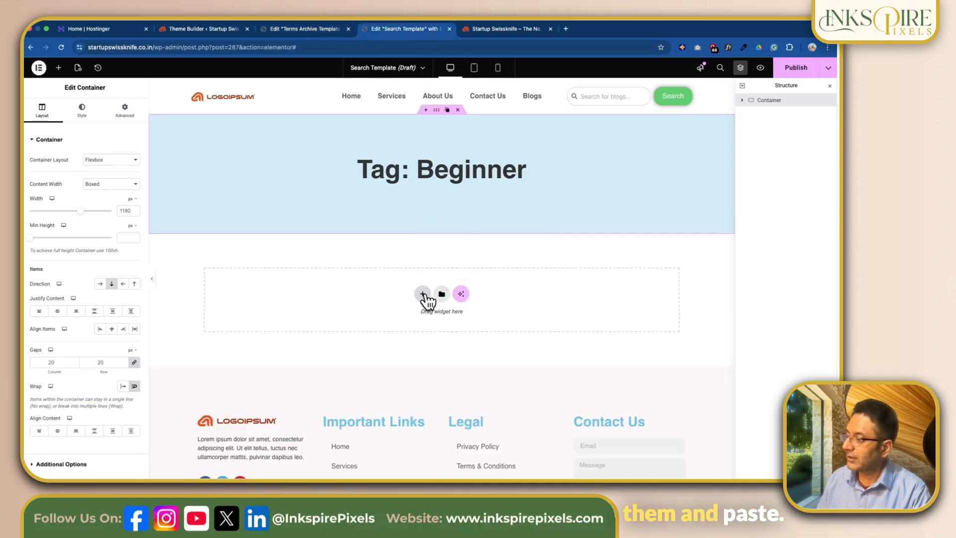
pyautogui.rightClick(422, 299)
pyautogui.click(446, 304)
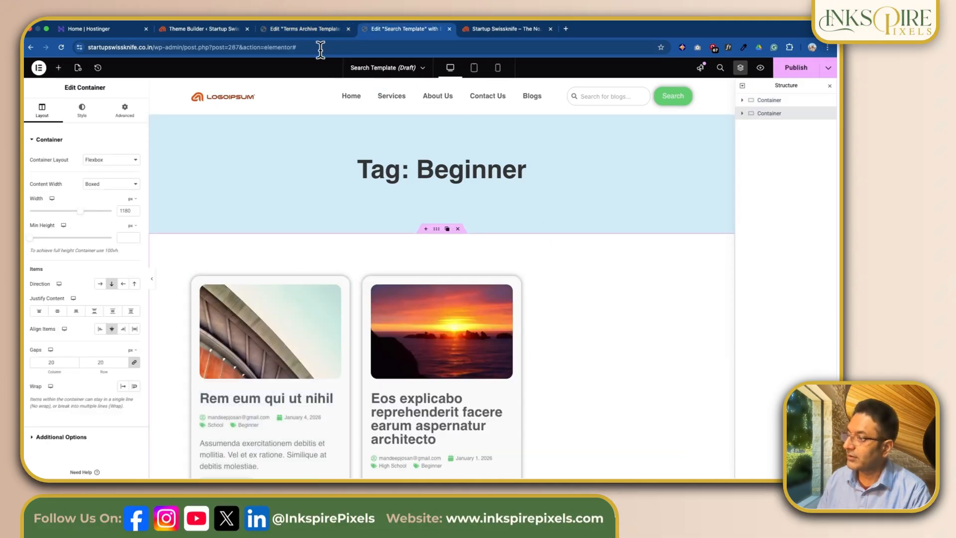
# Step: Copy the "Subscribe To Our Mailing List" container from the Terms Archive Template and paste it below the posts in the Search Template
pyautogui.click(319, 29)
pyautogui.scroll(-10, 501, 211)
pyautogui.scroll(2, 443, 124)
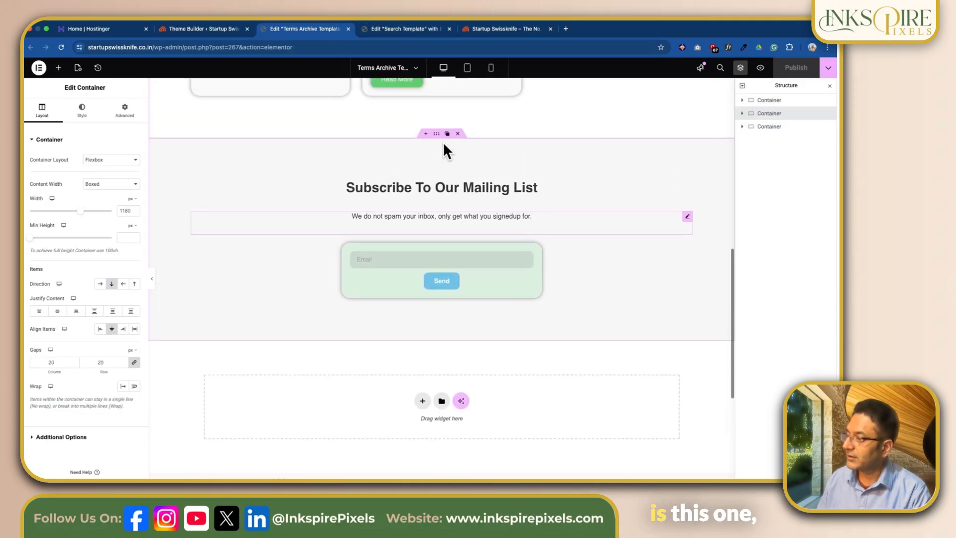
pyautogui.scroll(1, 443, 143)
pyautogui.click(440, 144)
pyautogui.rightClick(440, 144)
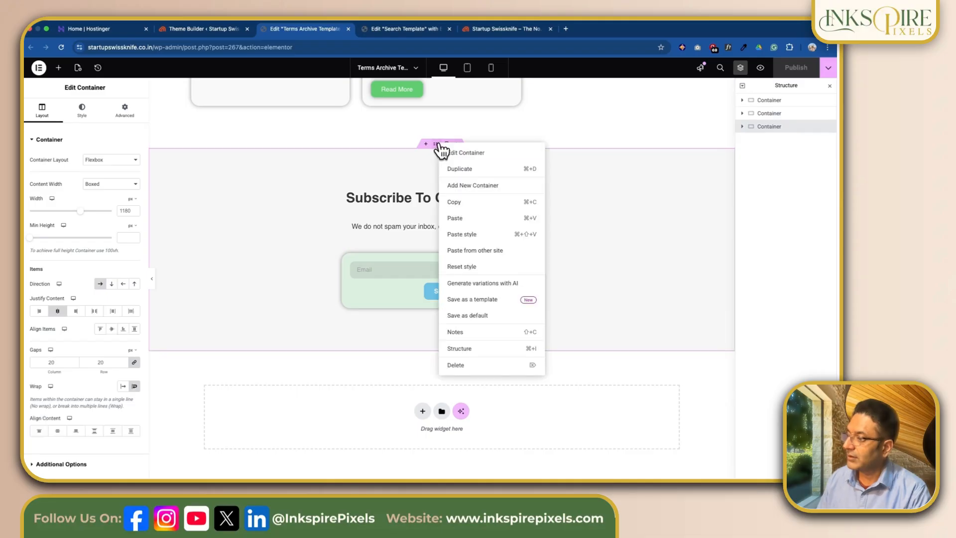
pyautogui.click(477, 204)
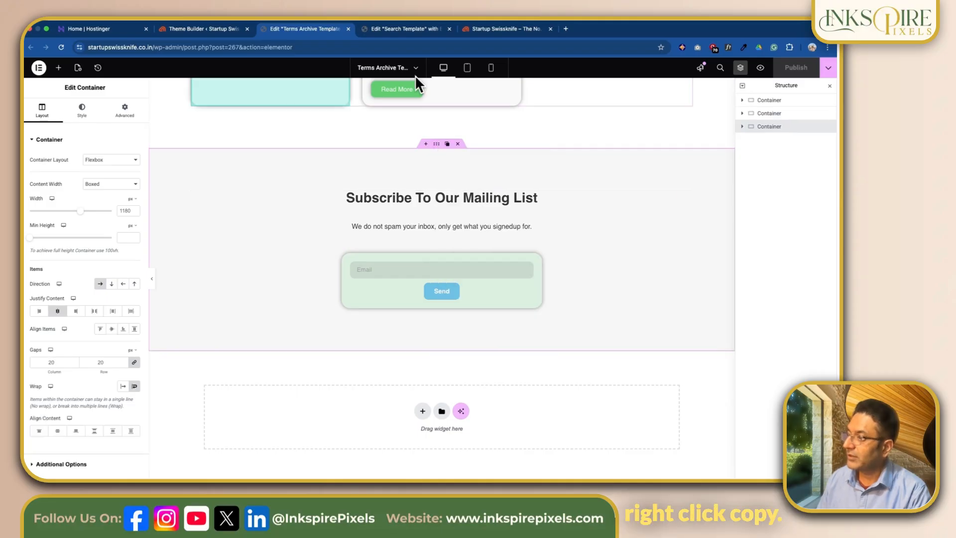
pyautogui.click(395, 30)
pyautogui.rightClick(420, 186)
pyautogui.click(436, 197)
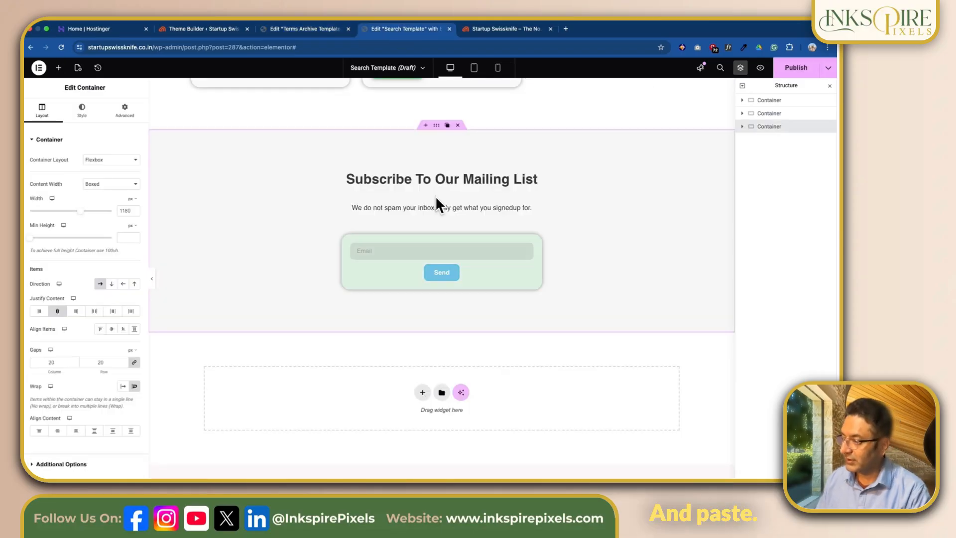
# Step: Publish the Search Template with an Include display condition and save its publish settings
pyautogui.scroll(10, 560, 186)
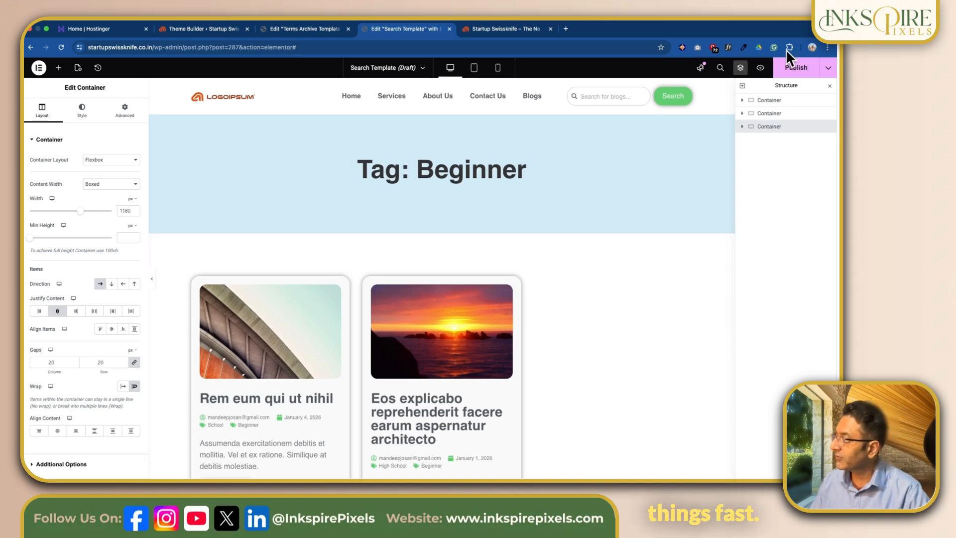
pyautogui.click(796, 70)
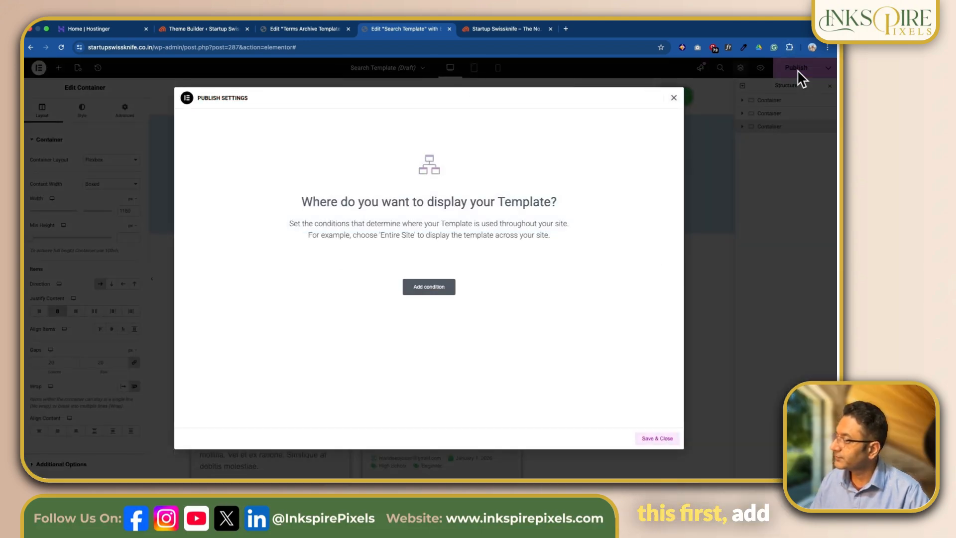
pyautogui.click(432, 286)
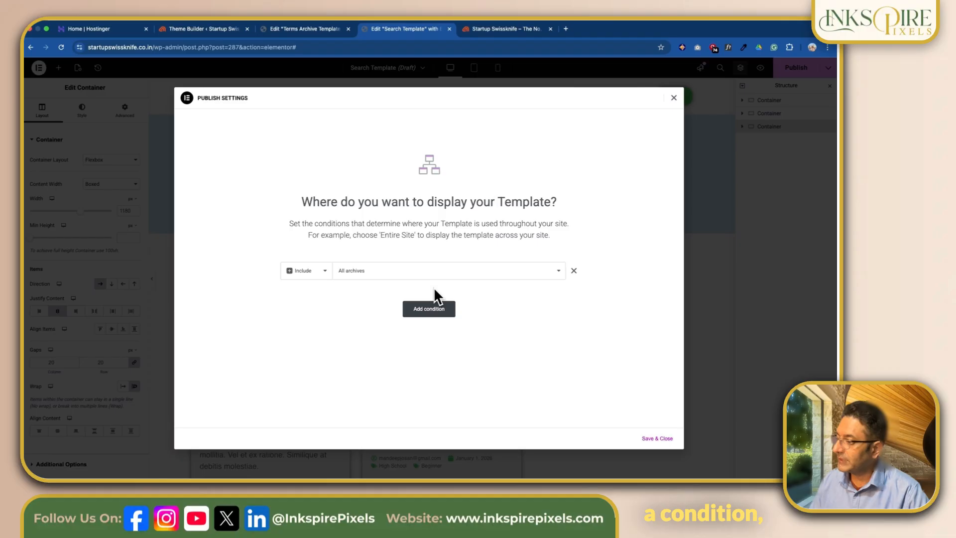
pyautogui.click(551, 274)
pyautogui.click(375, 298)
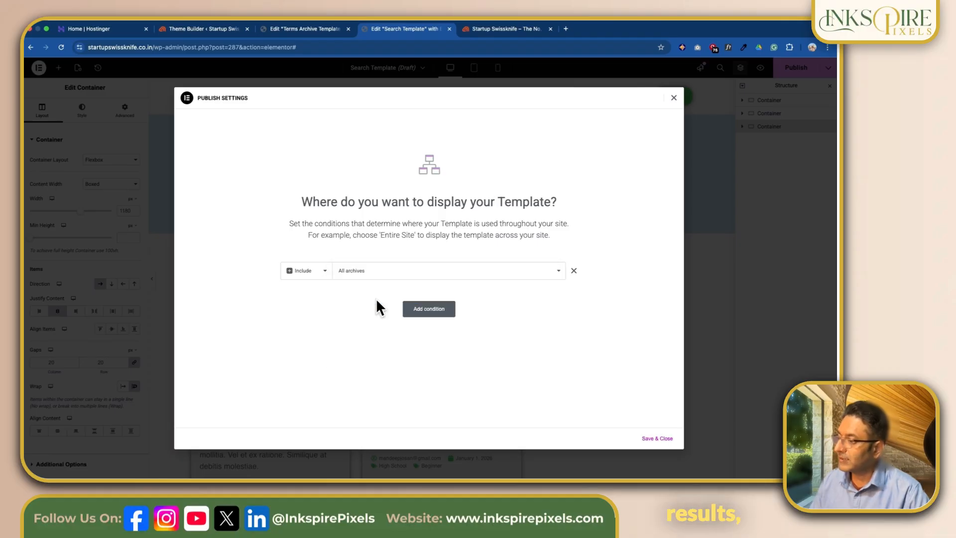
pyautogui.click(654, 438)
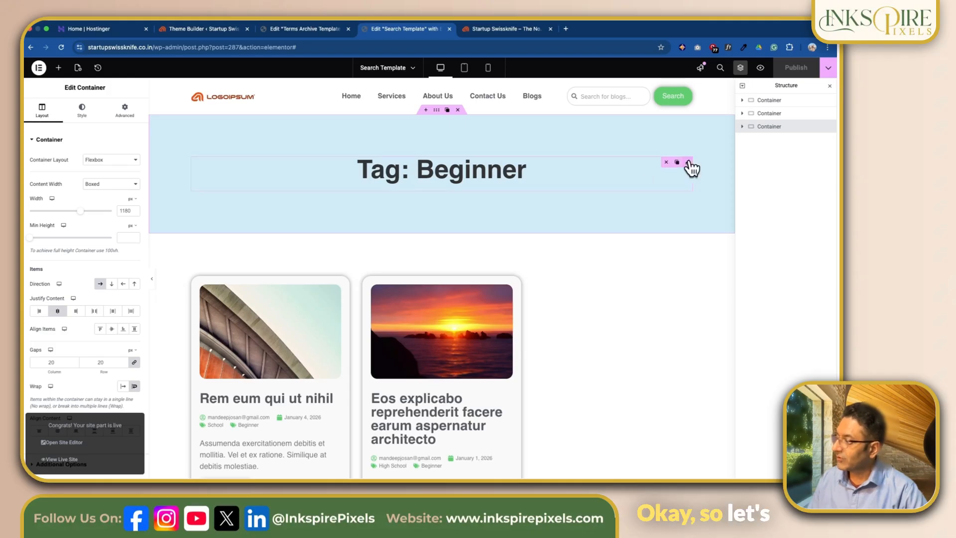
# Step: Examine the banner's Archive Title widget and the Loop Grid's layout and query source settings in the Search Template
pyautogui.click(689, 163)
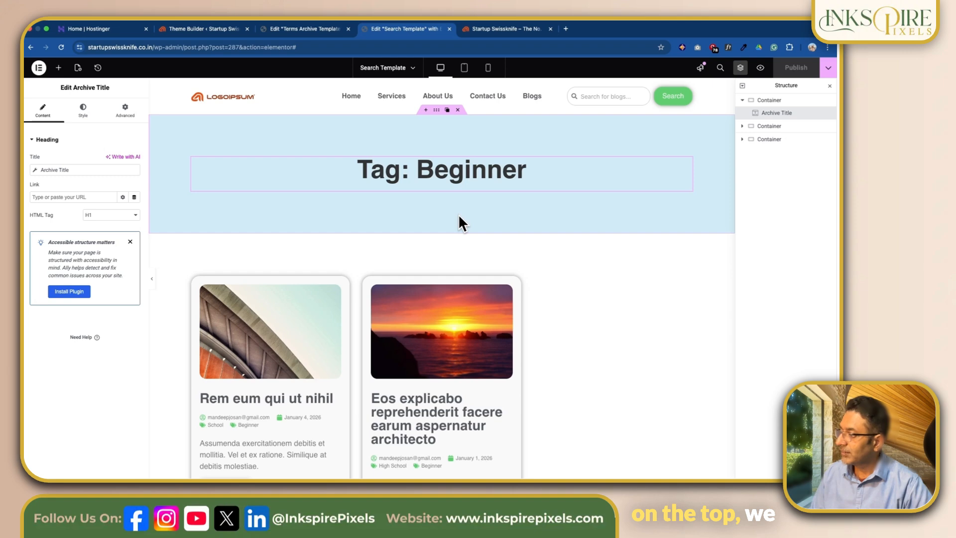
pyautogui.scroll(-1, 458, 214)
pyautogui.scroll(1, 458, 213)
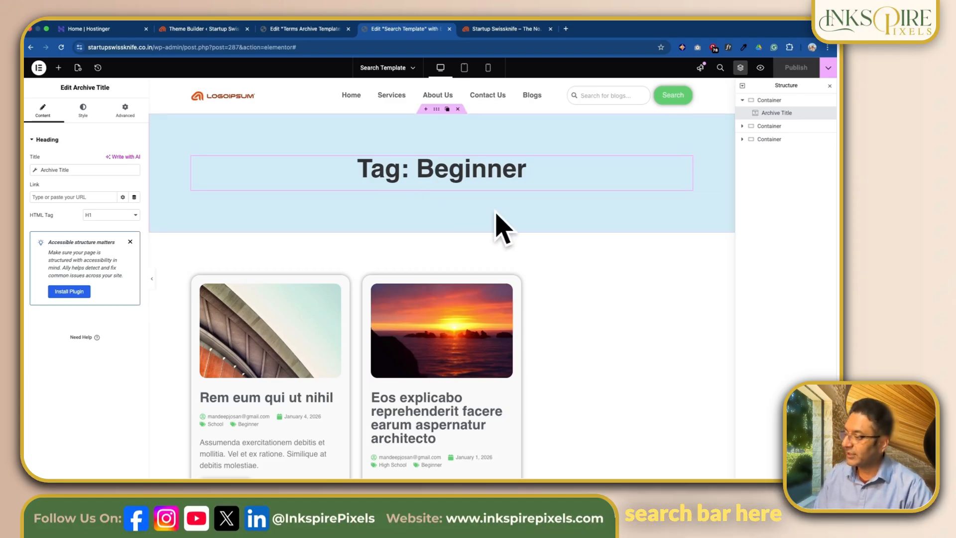
pyautogui.scroll(-3, 567, 292)
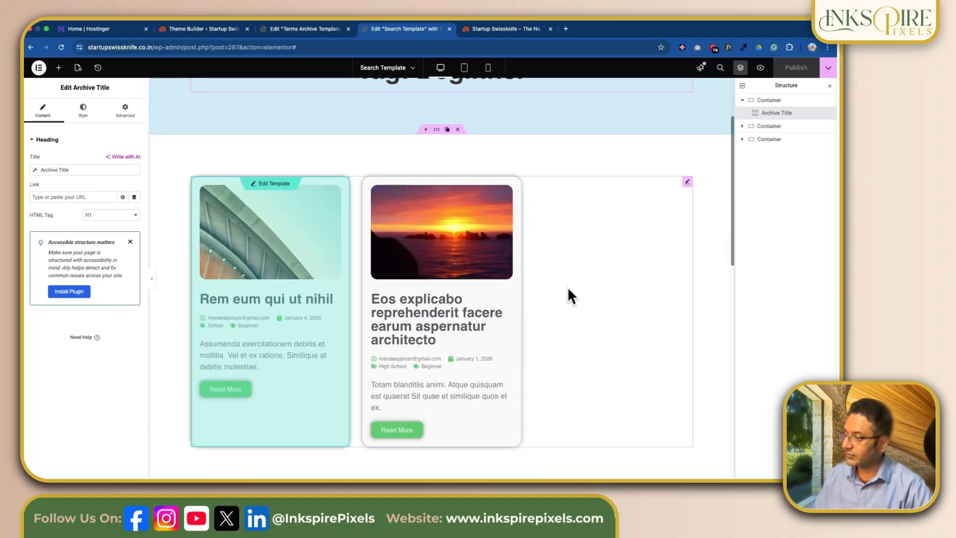
pyautogui.click(688, 183)
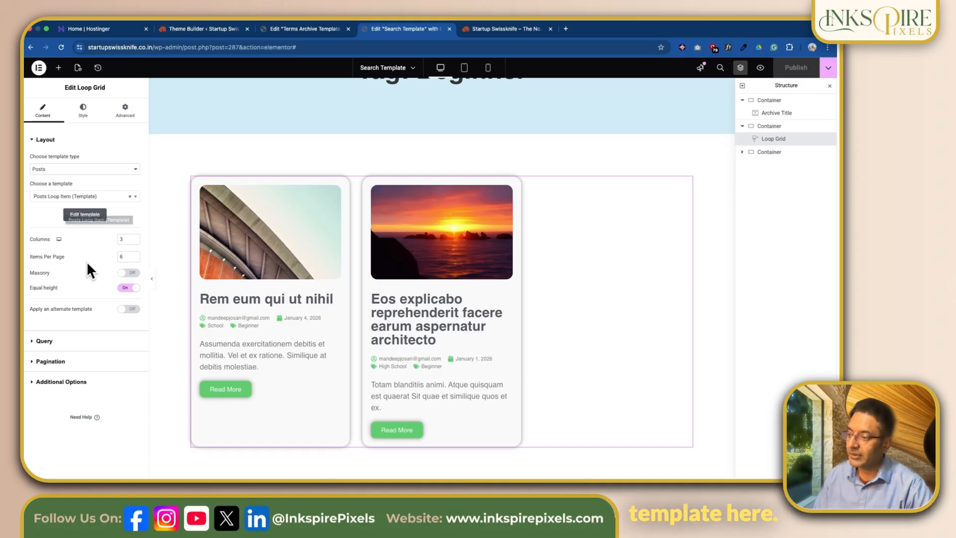
pyautogui.click(50, 343)
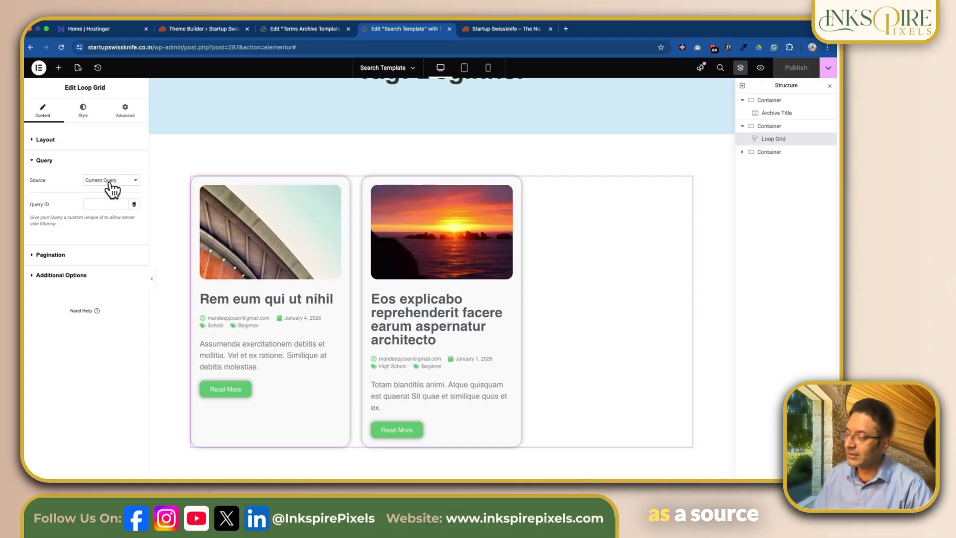
pyautogui.scroll(3, 376, 222)
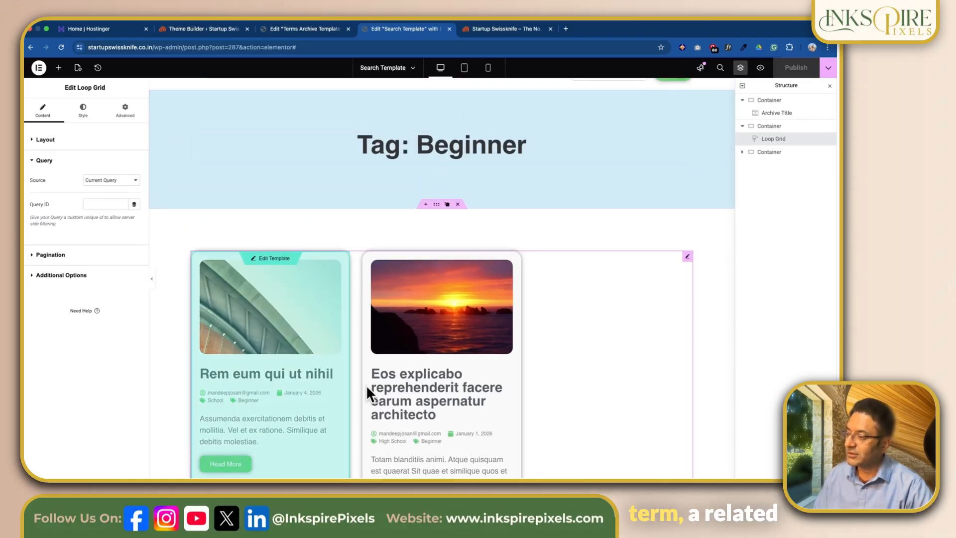
pyautogui.scroll(-3, 298, 380)
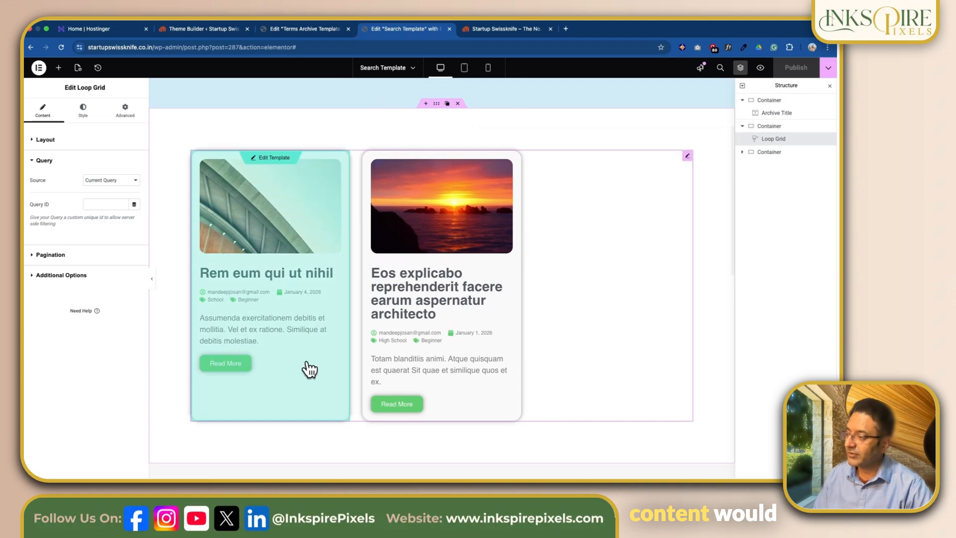
pyautogui.click(56, 140)
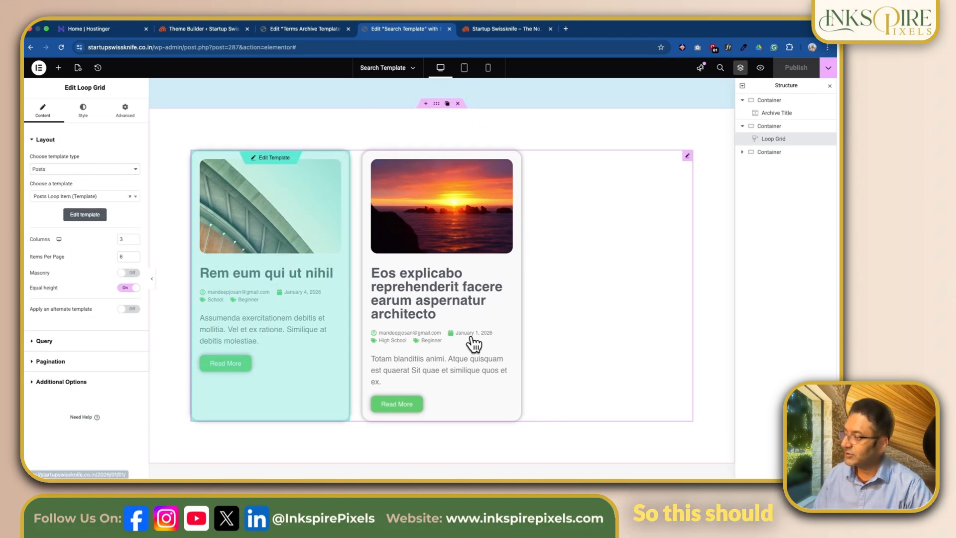
pyautogui.scroll(-5, 473, 343)
pyautogui.scroll(8, 527, 171)
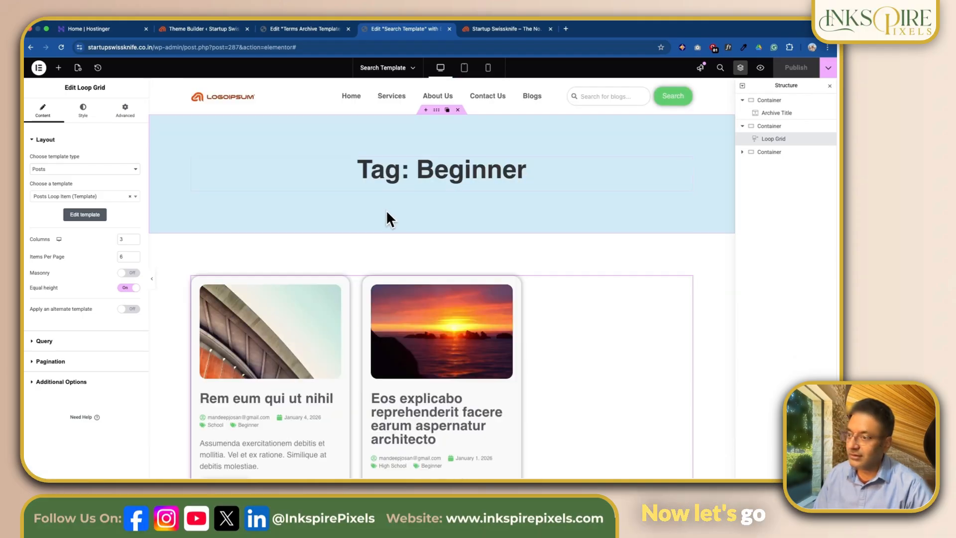
# Step: Reload the live home page and copy the words "Eos explicabo" from the second blog post's title
pyautogui.click(488, 30)
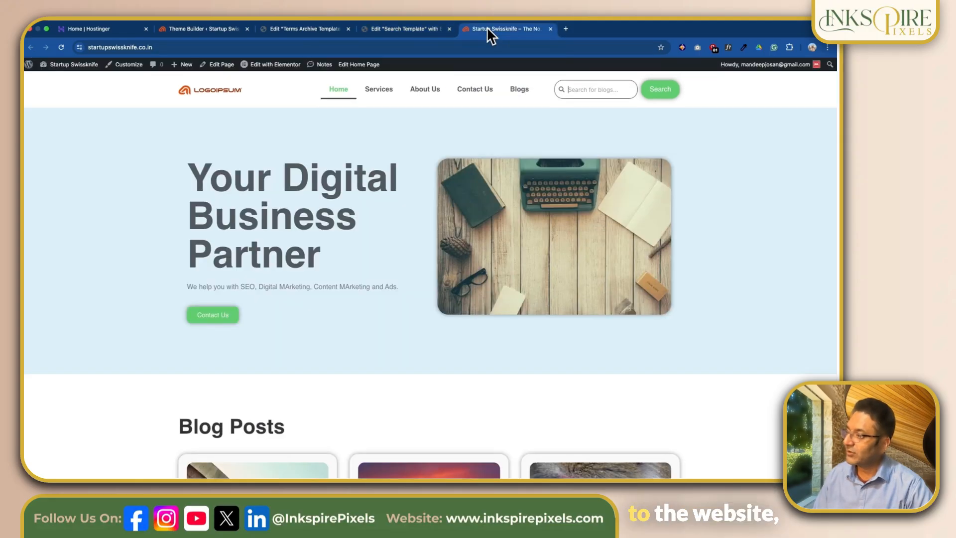
pyautogui.click(60, 47)
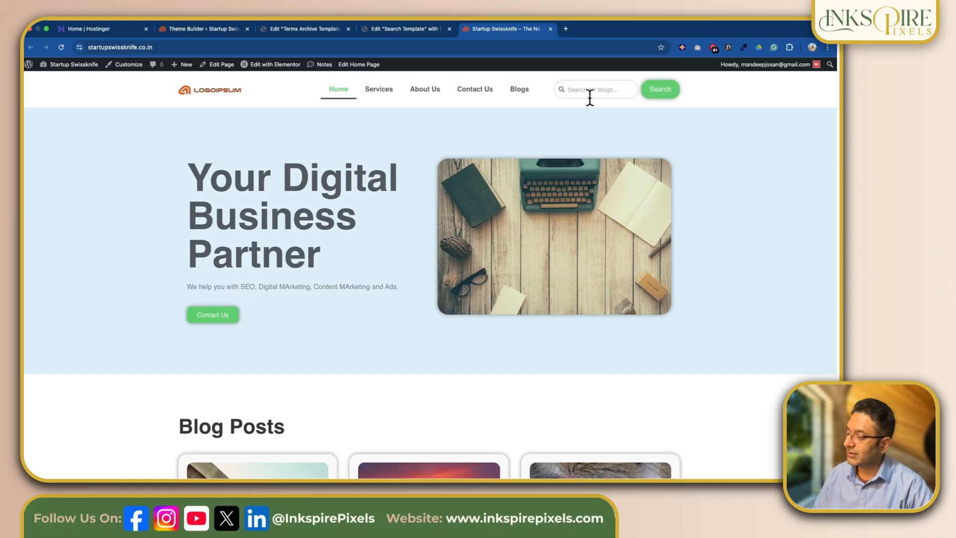
pyautogui.scroll(-6, 617, 229)
pyautogui.scroll(-1, 617, 227)
pyautogui.scroll(1, 617, 227)
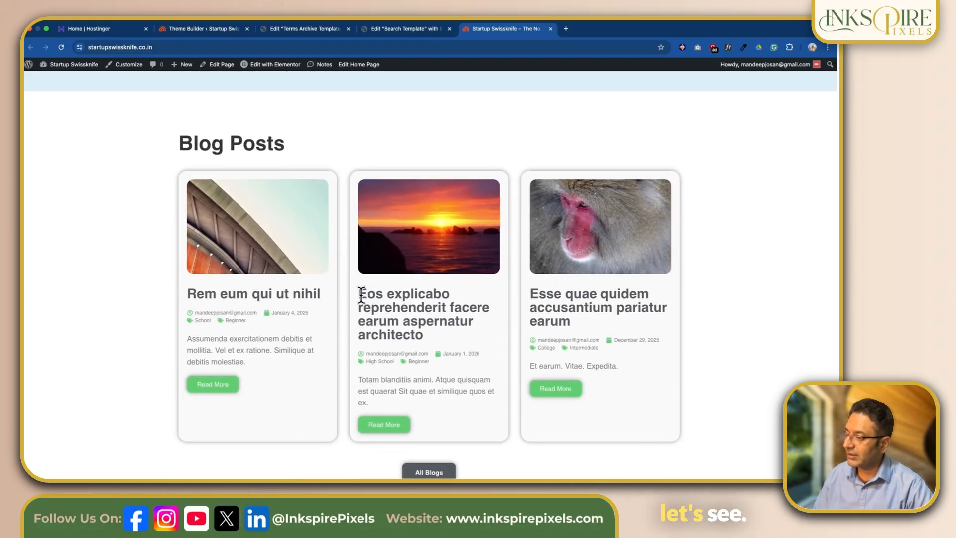
pyautogui.moveTo(359, 294); pyautogui.dragTo(454, 298)
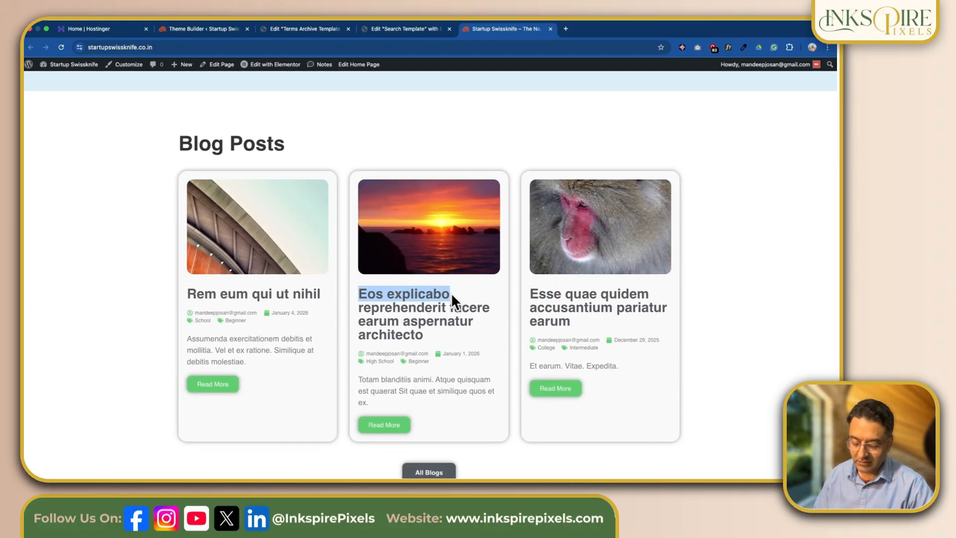
# Step: Search the blogs for "Eos explicabo" from the site header and check the posts on the results page
pyautogui.scroll(4, 444, 291)
pyautogui.scroll(2, 444, 290)
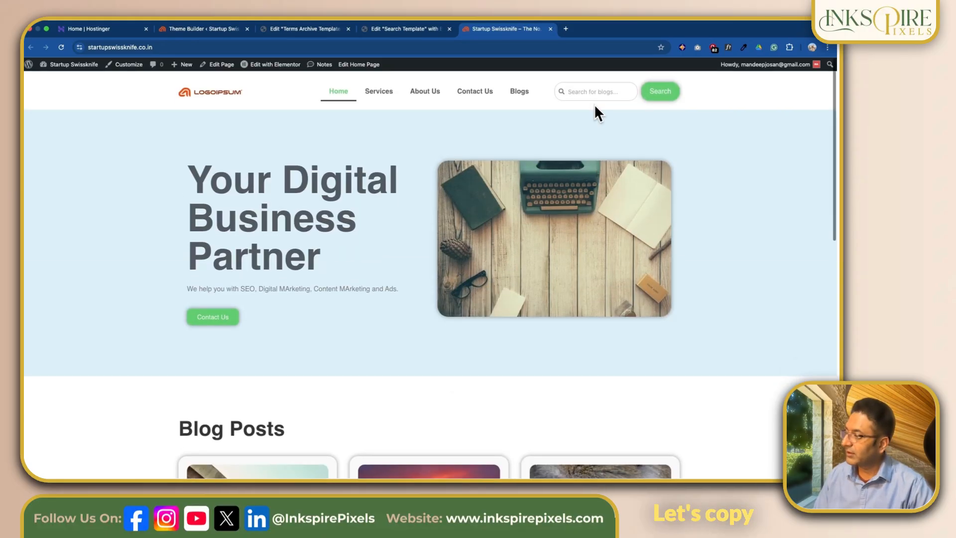
pyautogui.click(583, 88)
pyautogui.press('cmd+v')
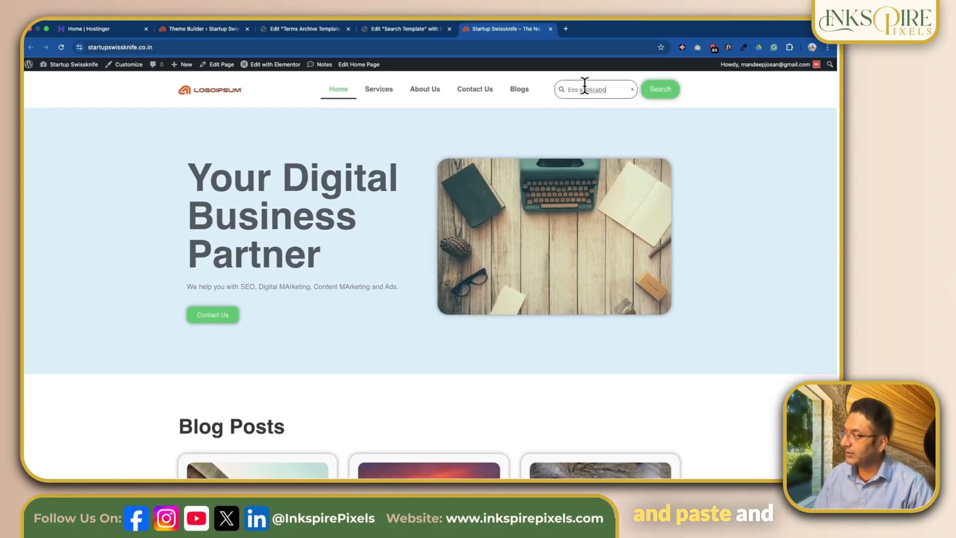
pyautogui.click(661, 91)
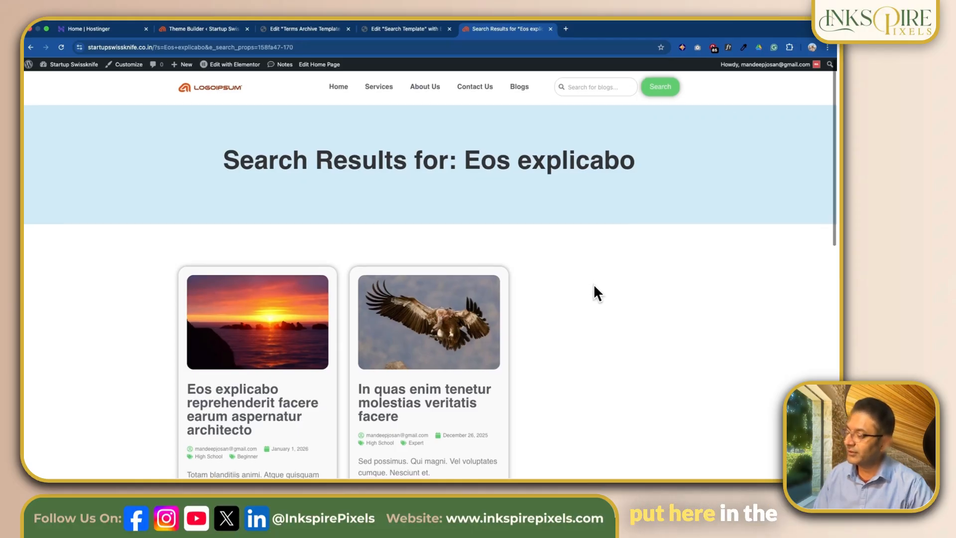
pyautogui.scroll(-4, 595, 283)
pyautogui.scroll(2, 599, 282)
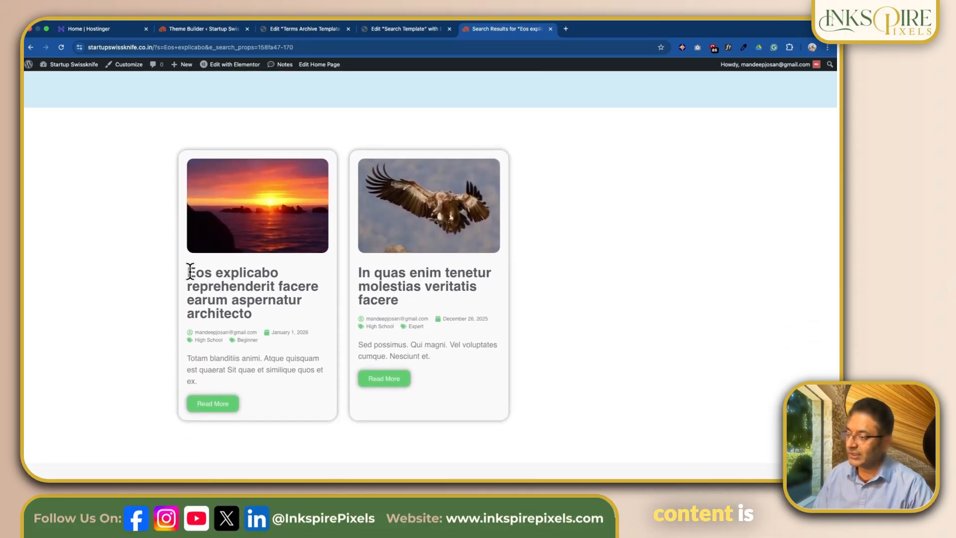
pyautogui.moveTo(192, 271); pyautogui.dragTo(278, 271)
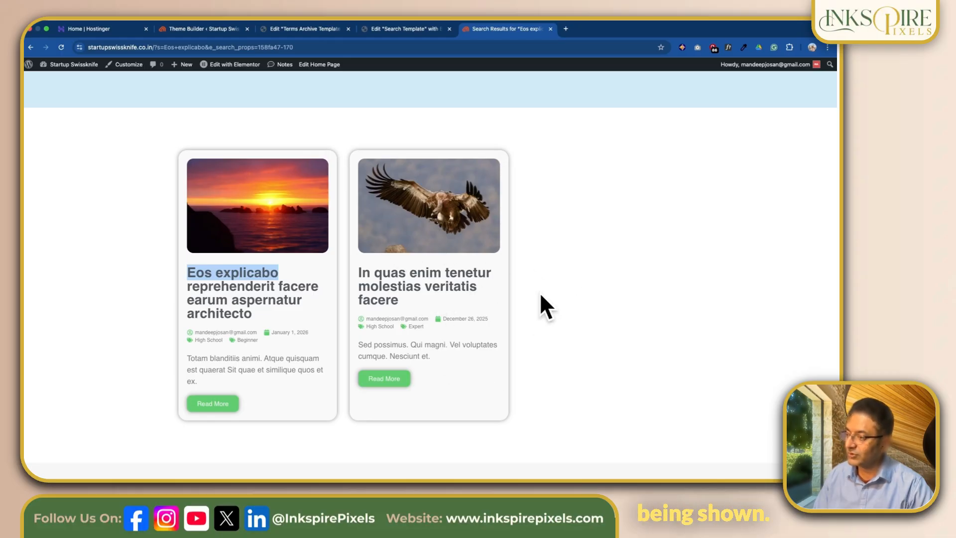
pyautogui.scroll(3, 573, 268)
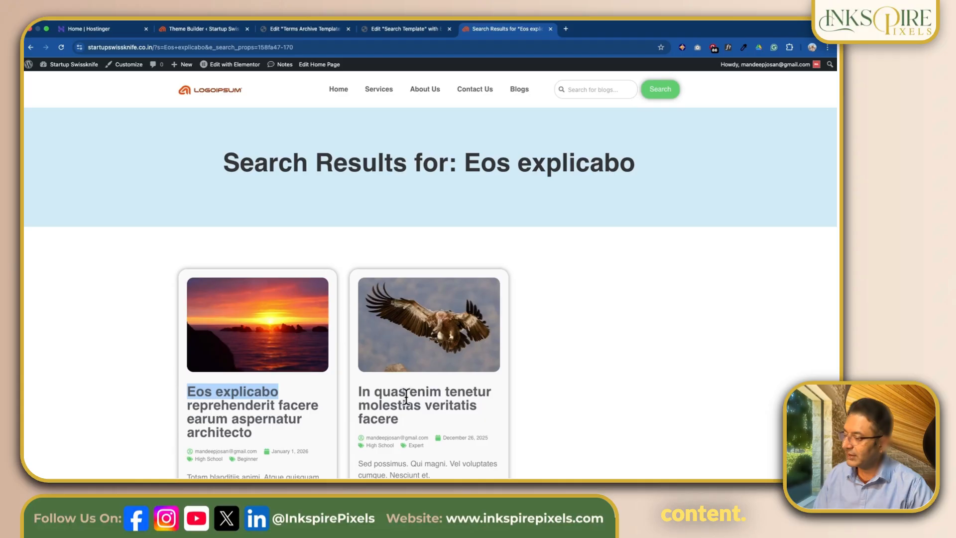
# Step: Search the blogs for "enim tenetur", copied from the second result's title, and review the results page
pyautogui.moveTo(409, 391); pyautogui.dragTo(461, 393)
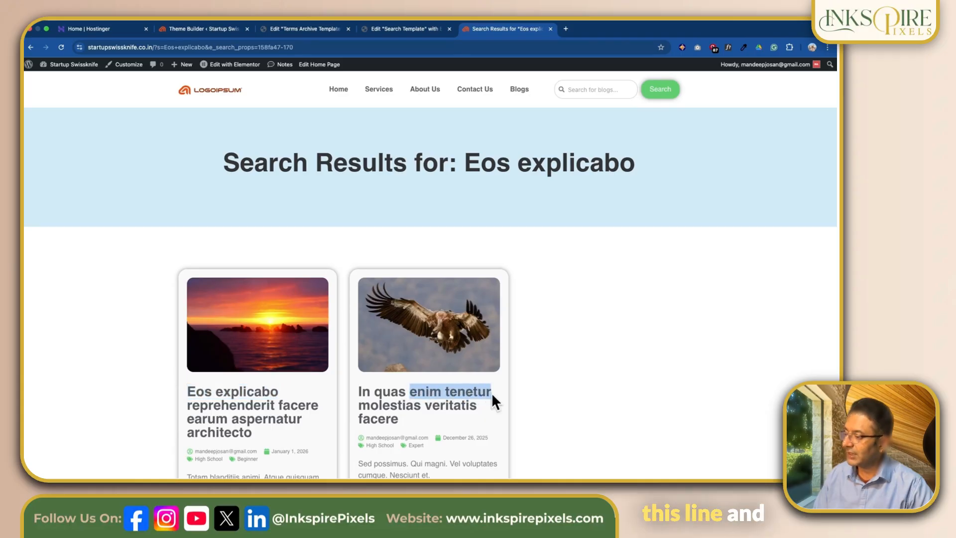
pyautogui.click(578, 89)
pyautogui.write('enim tenetur')
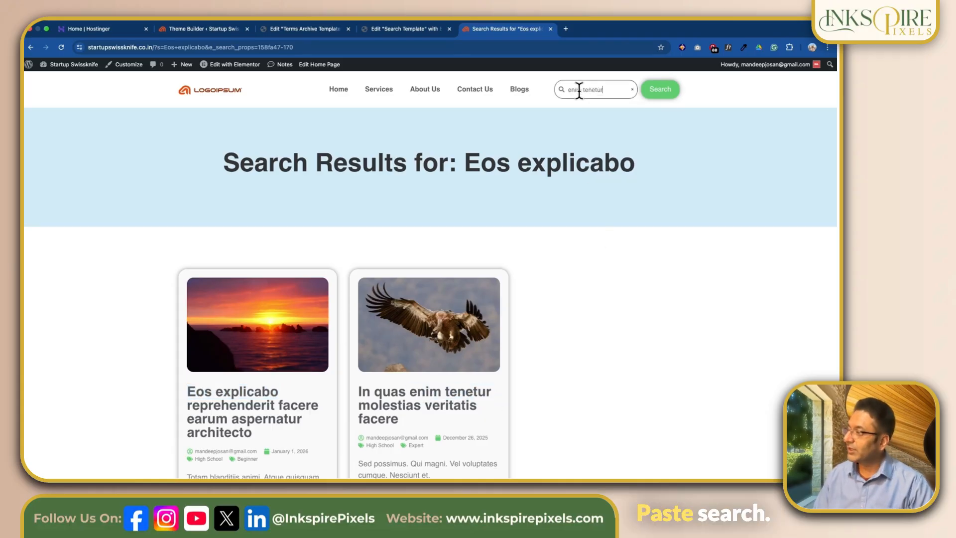
pyautogui.click(659, 92)
pyautogui.scroll(-3, 428, 298)
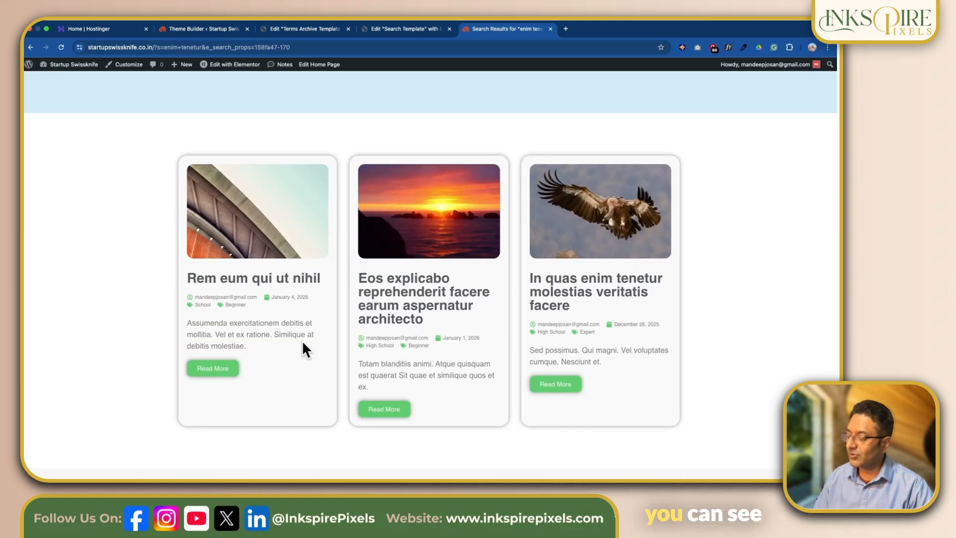
pyautogui.scroll(-1, 344, 316)
pyautogui.scroll(-1, 342, 299)
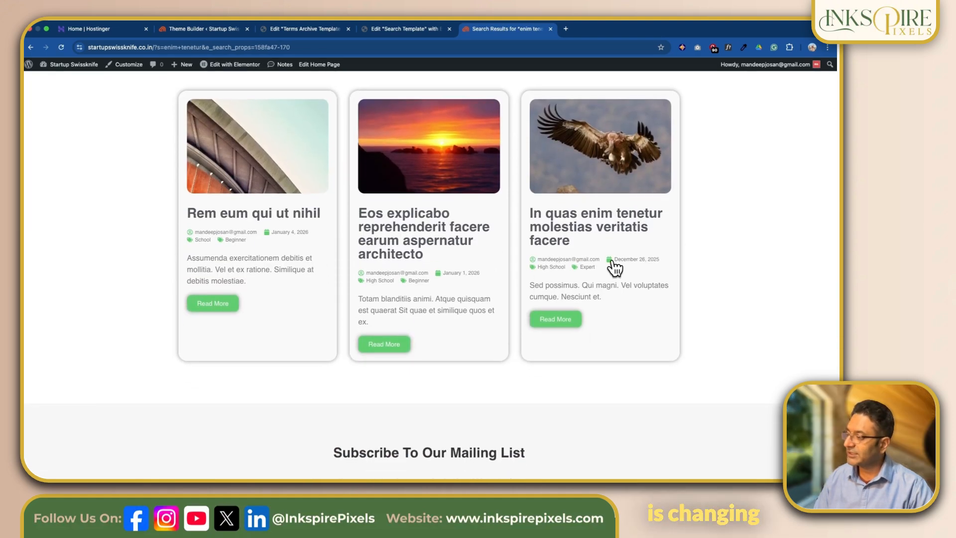
pyautogui.scroll(5, 603, 219)
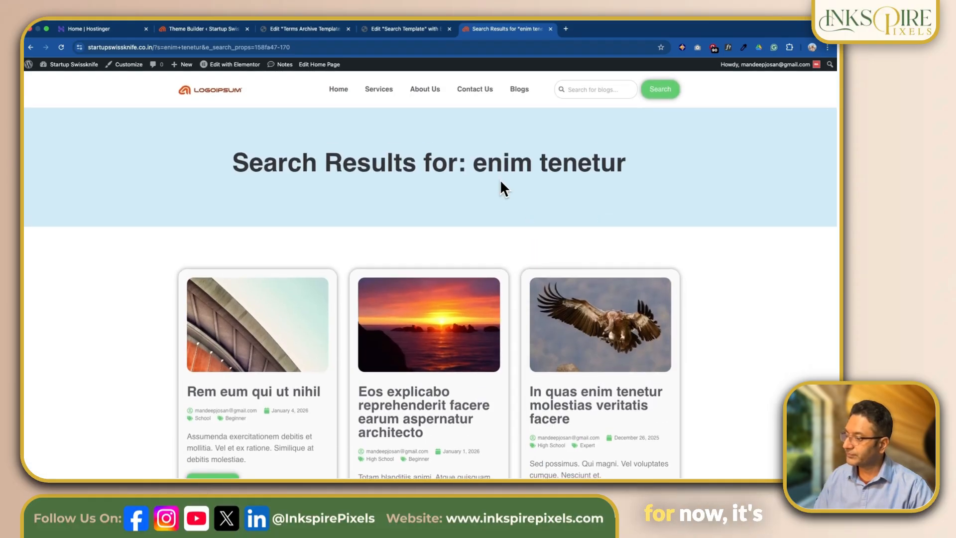
# Step: Search the blogs for the full title "Eos explicabo reprehenderit facere earum aspernatur architecto" and review the results page
pyautogui.scroll(-1, 502, 188)
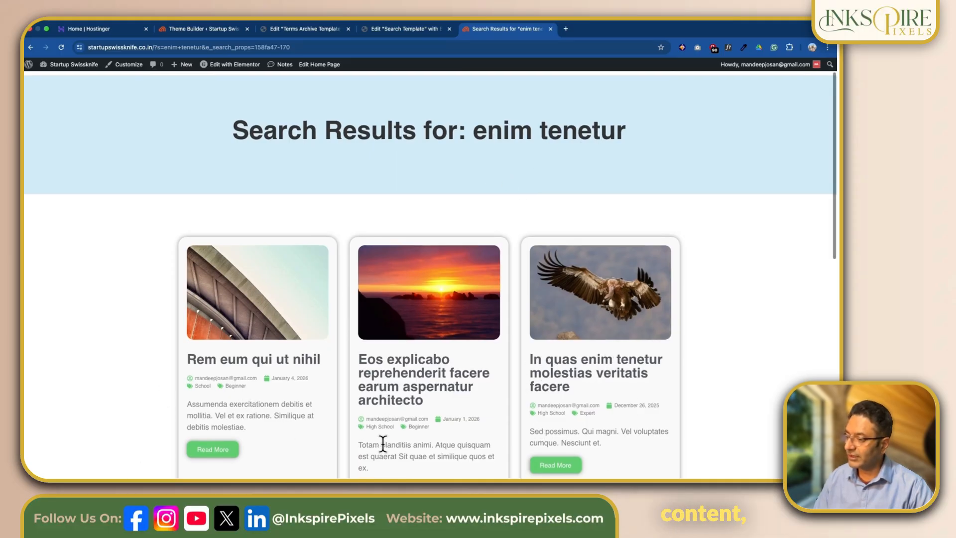
pyautogui.scroll(-1, 377, 448)
pyautogui.scroll(-2, 376, 441)
pyautogui.moveTo(359, 278); pyautogui.dragTo(422, 317)
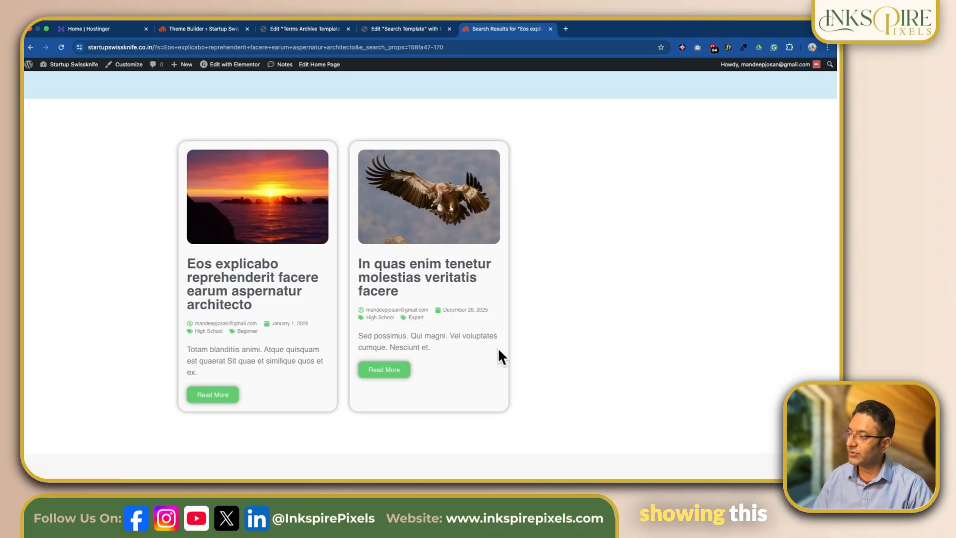
pyautogui.scroll(5, 472, 342)
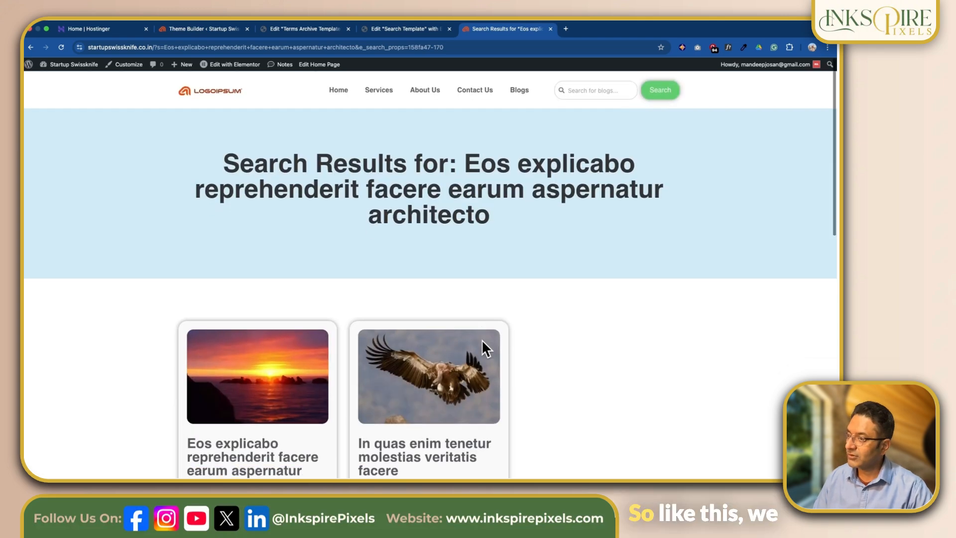